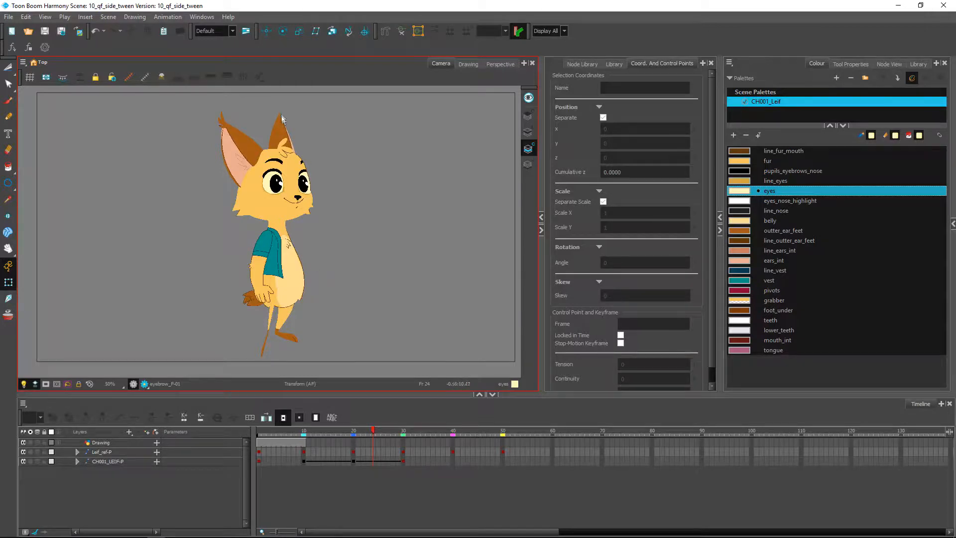
Create keyframes on every frame from 10 to 30 for the CH001_LEIF-P layer, keeping the existing keyframes
drag(305, 432, 404, 441)
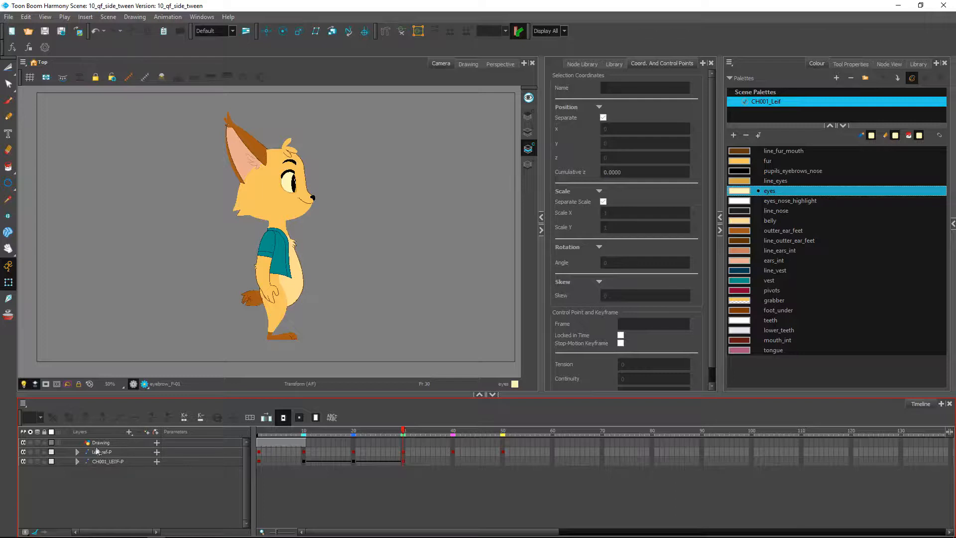
click(106, 462)
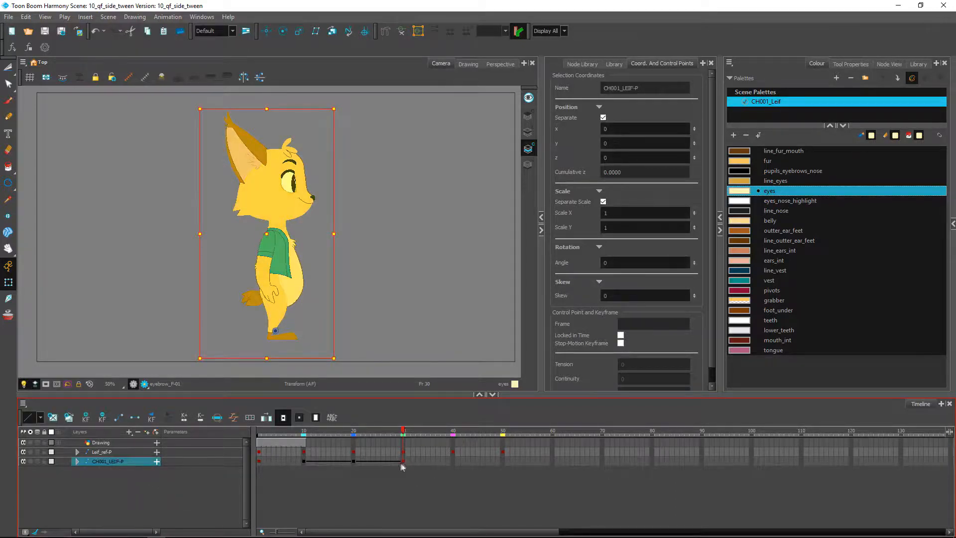
drag(403, 461, 304, 463)
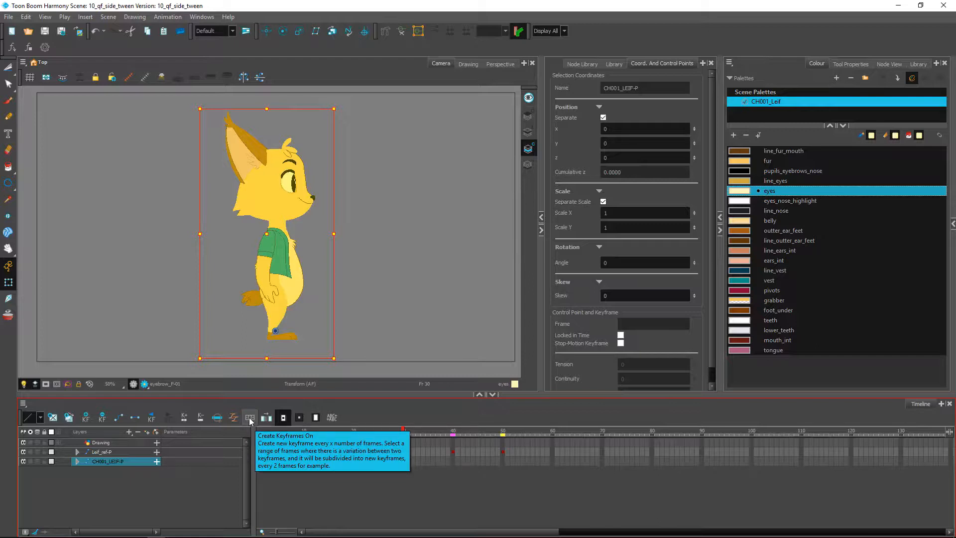
click(249, 417)
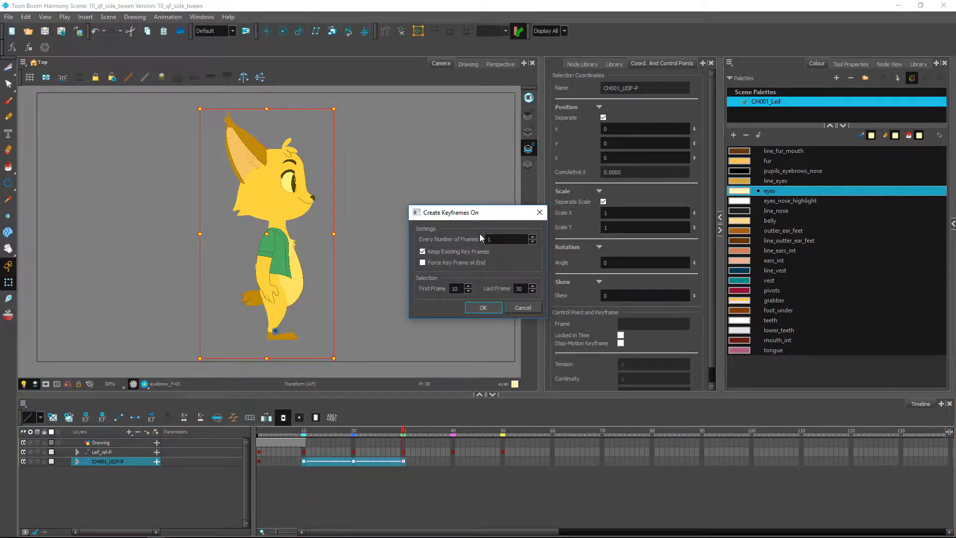
click(509, 241)
click(483, 307)
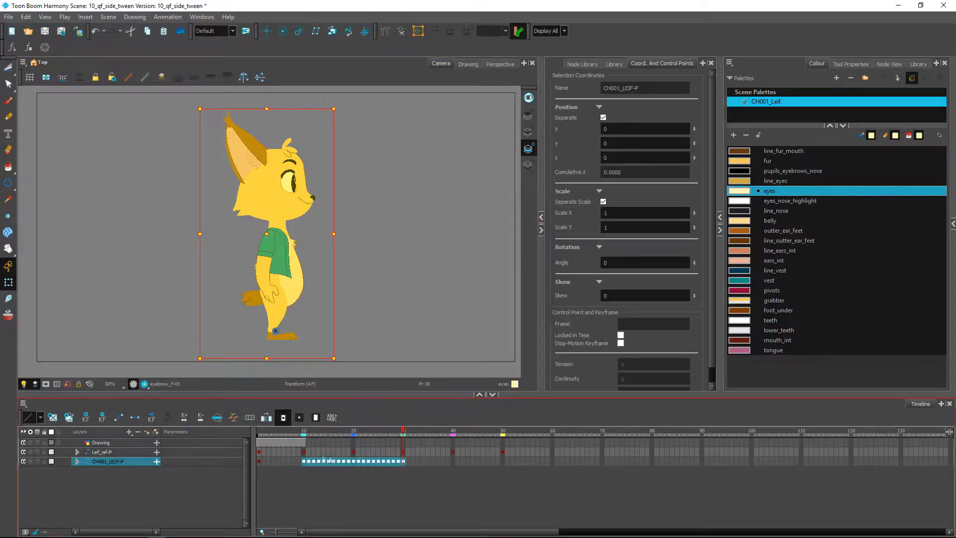
Examine the new keyframes from frame 10 onward, expanding the character's sublayers and scrubbing through the head turn
click(306, 462)
click(304, 461)
click(308, 462)
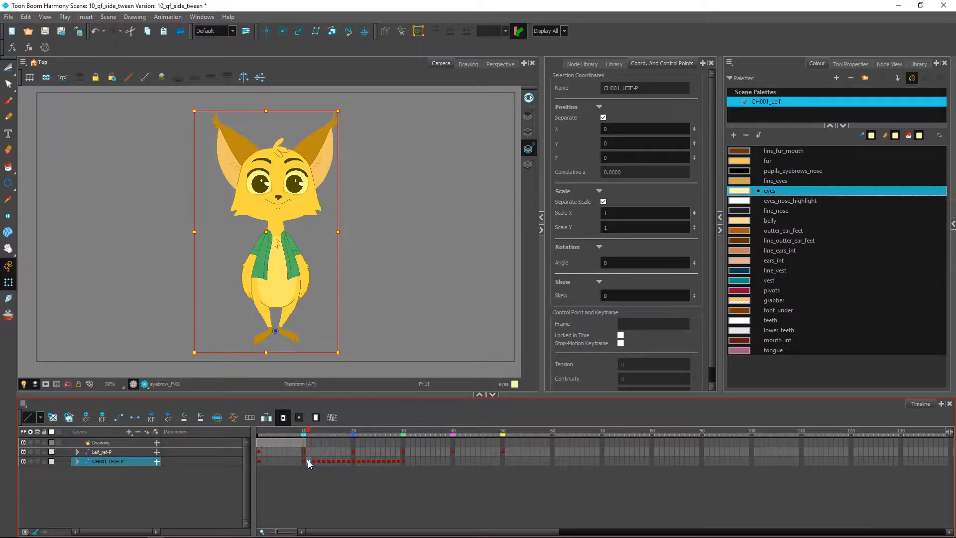
click(313, 462)
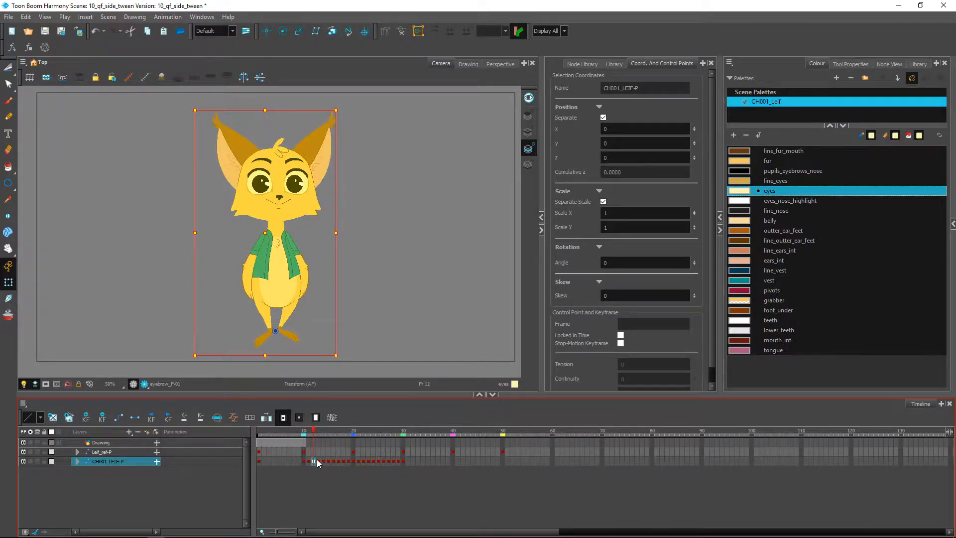
key(f)
scroll(322, 456, down, 2)
scroll(321, 457, down, 2)
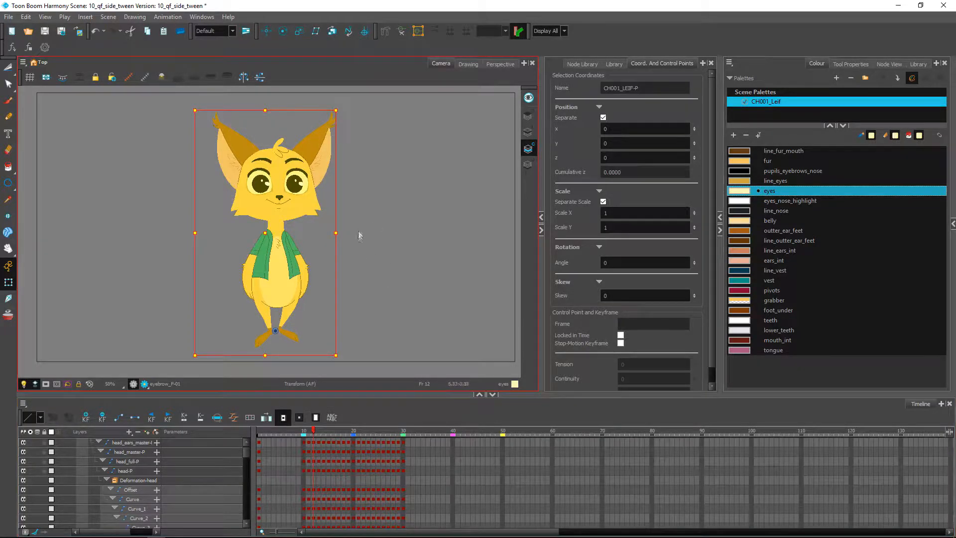
click(368, 256)
click(309, 431)
drag(309, 431, 377, 442)
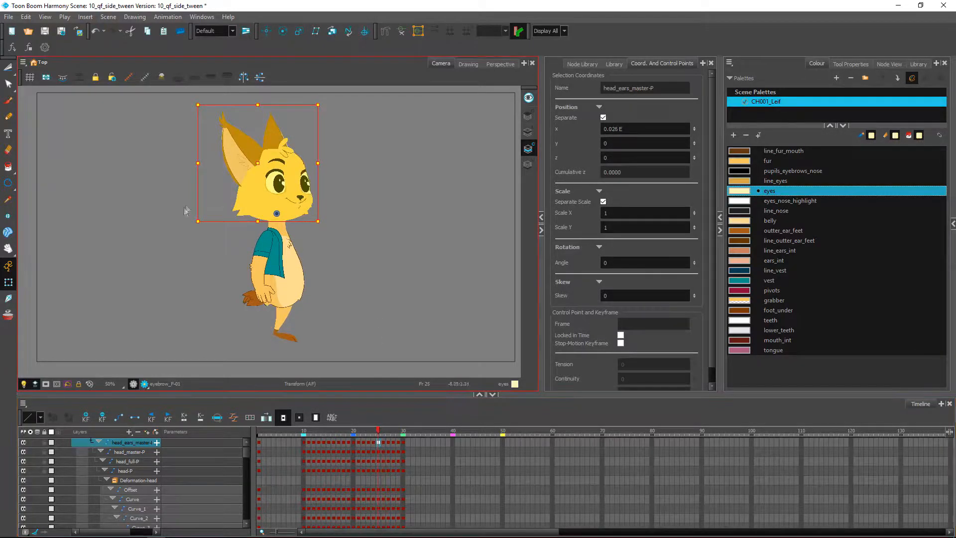
Select the near ear's outer line drawing, line_outside_ear_F, and locate its layer in the timeline
click(360, 282)
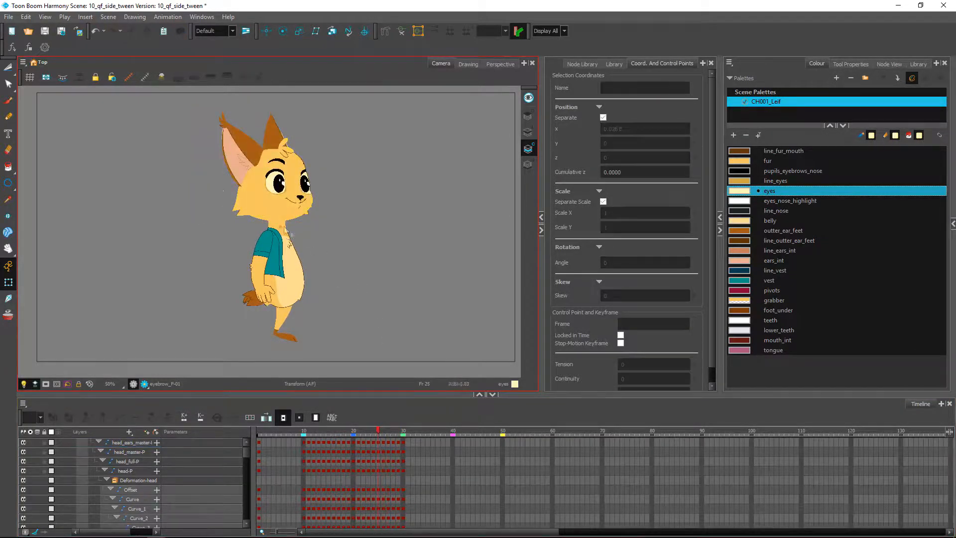
click(224, 152)
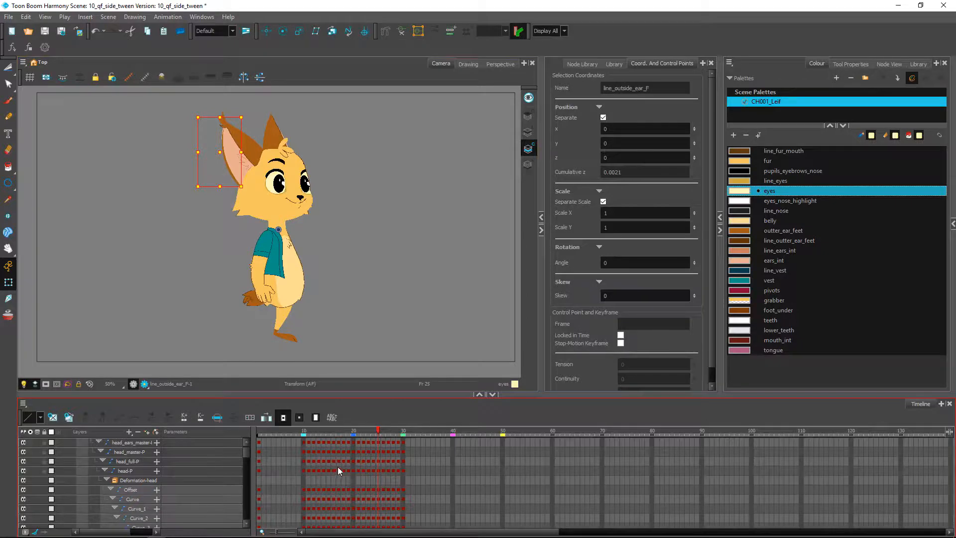
key(o)
scroll(339, 458, up, 3)
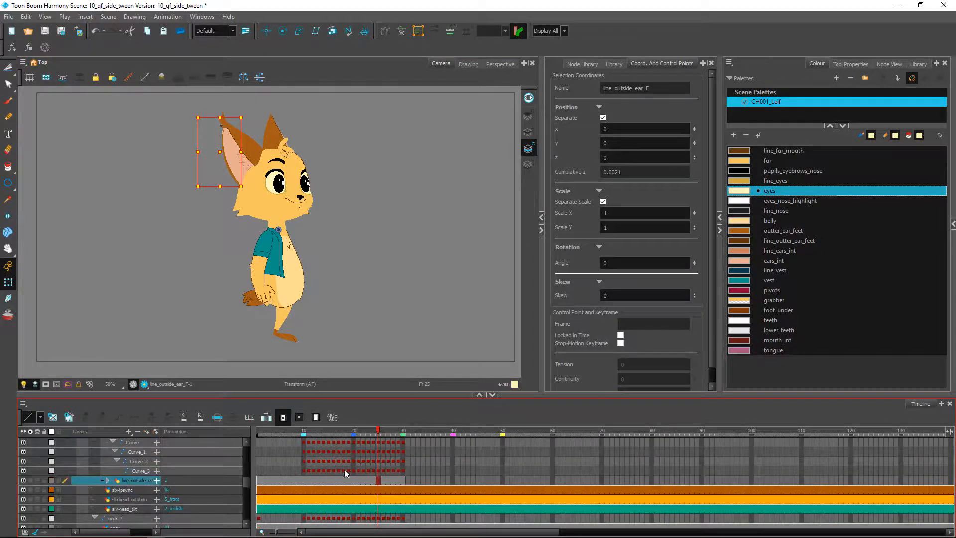
Examine how the near ear's pink interior fits its outline between frames 10 and 30
click(362, 199)
drag(247, 141, 308, 264)
scroll(308, 264, down, 1)
scroll(308, 265, up, 5)
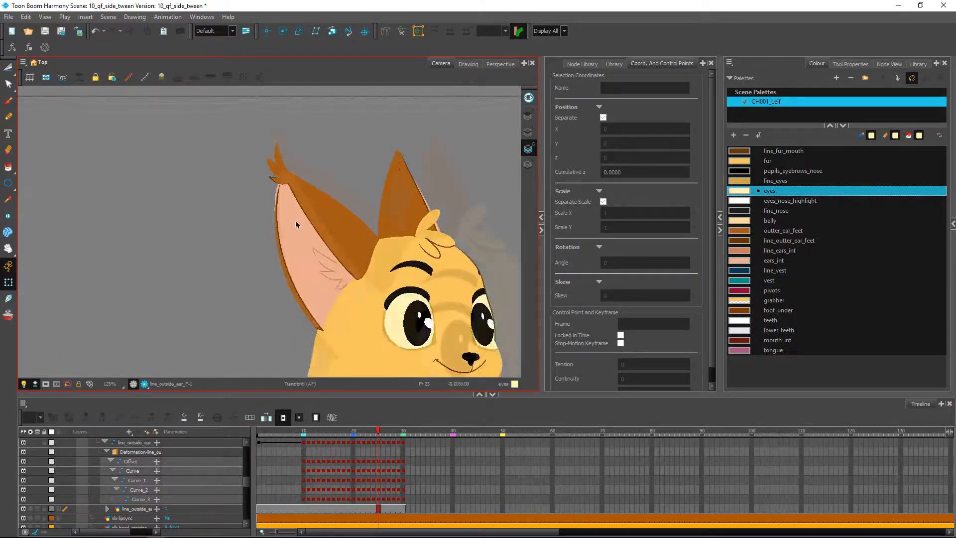
scroll(296, 225, up, 2)
drag(296, 224, 205, 219)
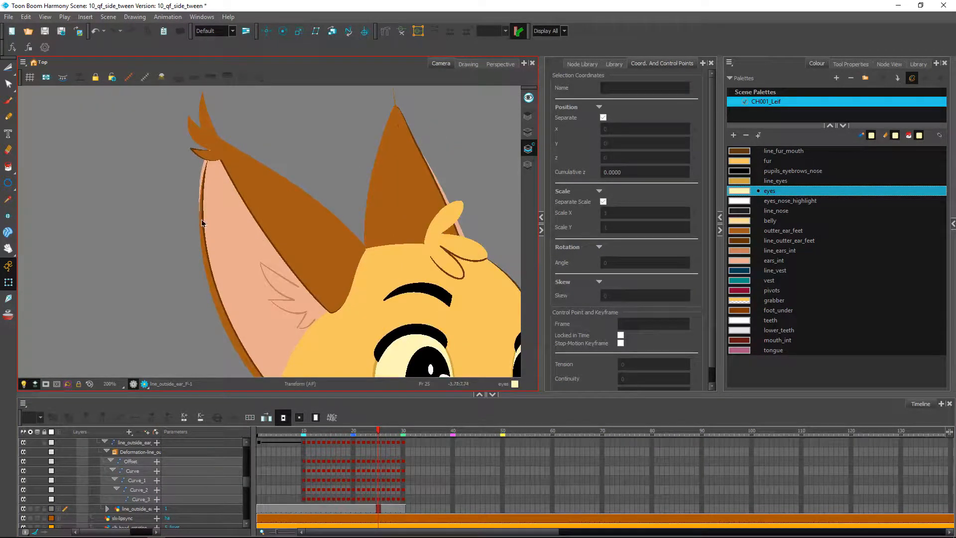
drag(290, 333, 278, 295)
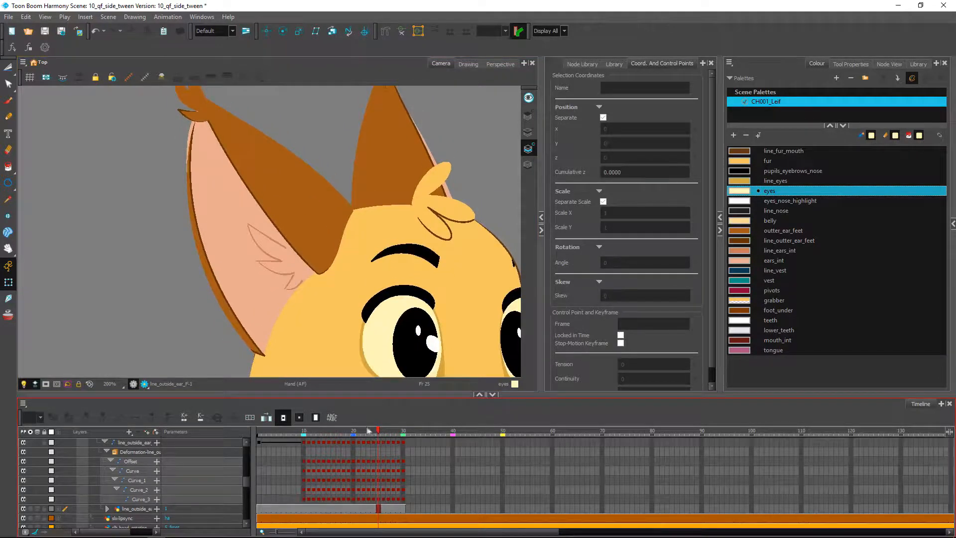
click(304, 432)
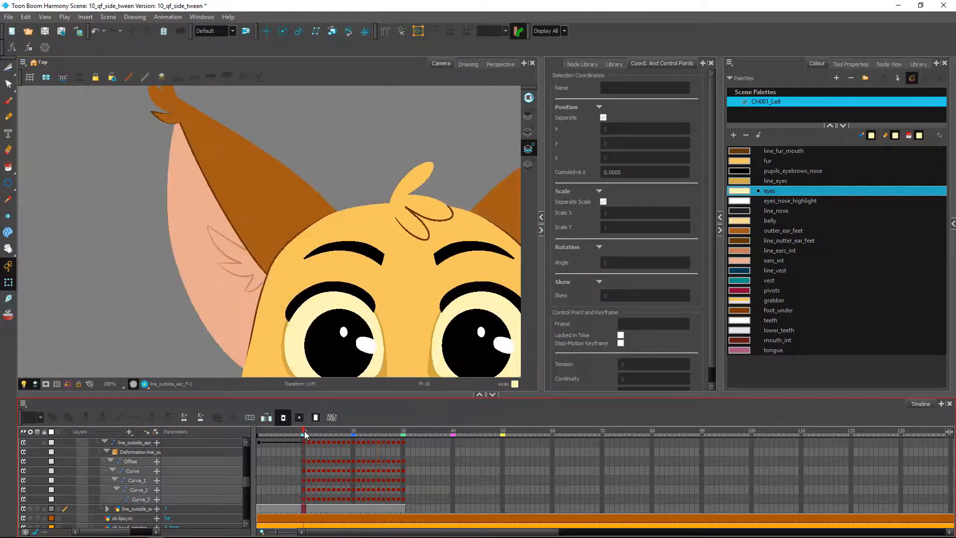
drag(304, 435, 403, 429)
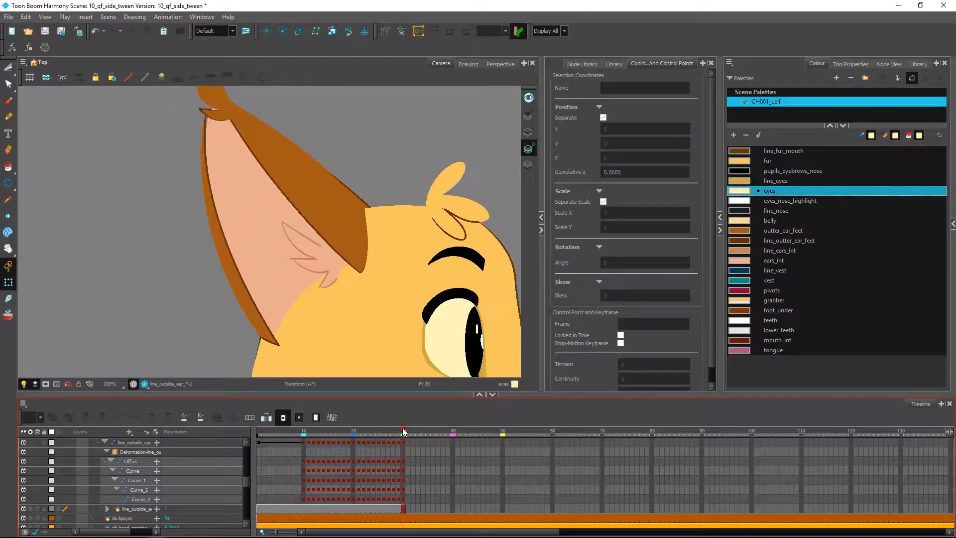
Display the inner ear's deformation controls at frame 30 and move its tip point slightly up and outward
click(348, 319)
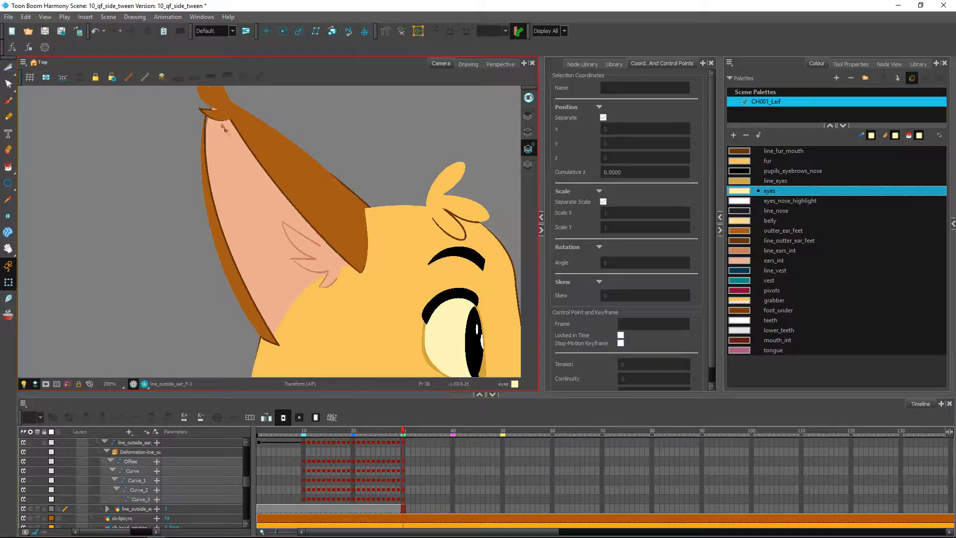
click(205, 132)
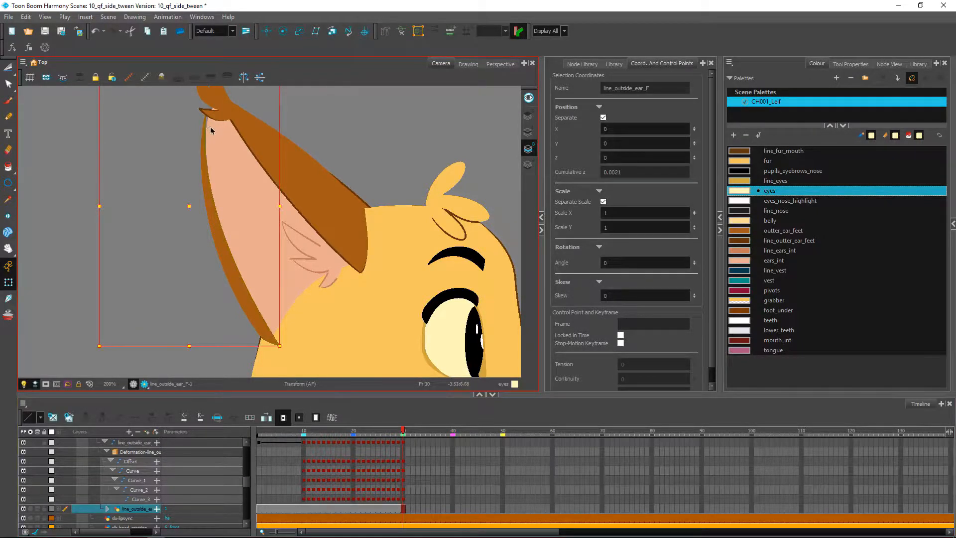
click(209, 137)
click(383, 30)
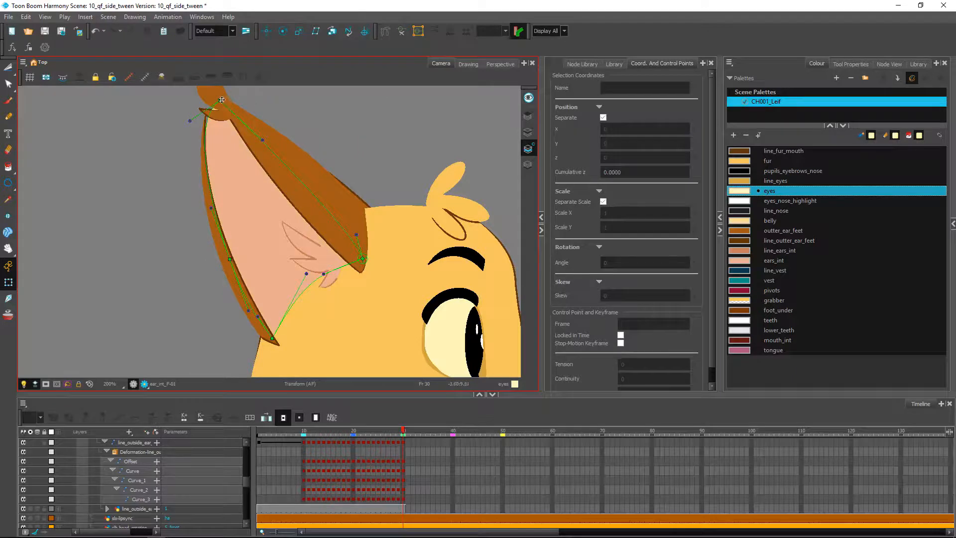
drag(220, 101, 217, 96)
click(409, 149)
At frame 27, hide all deformation controls and display only those of the inner ear, ear_int_F, again
key(comma)
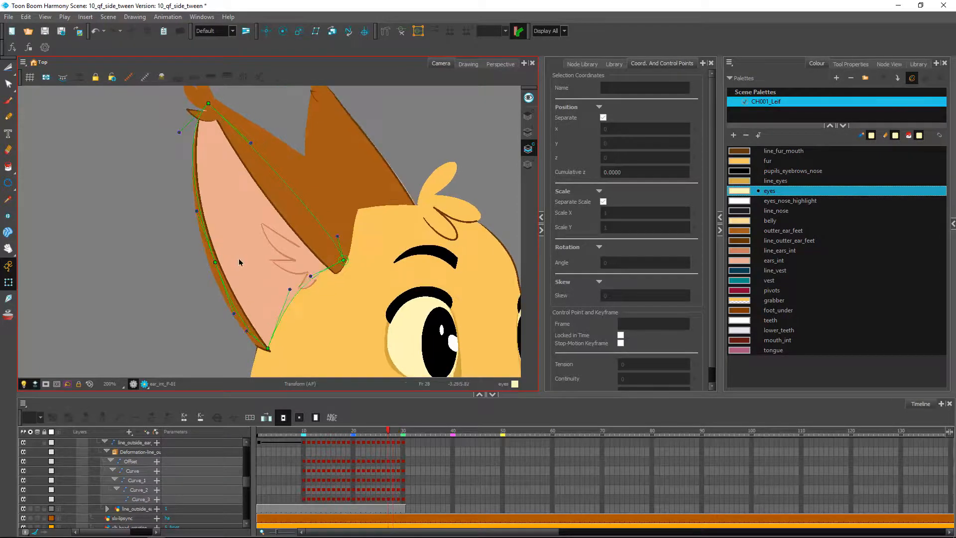
click(402, 34)
click(219, 200)
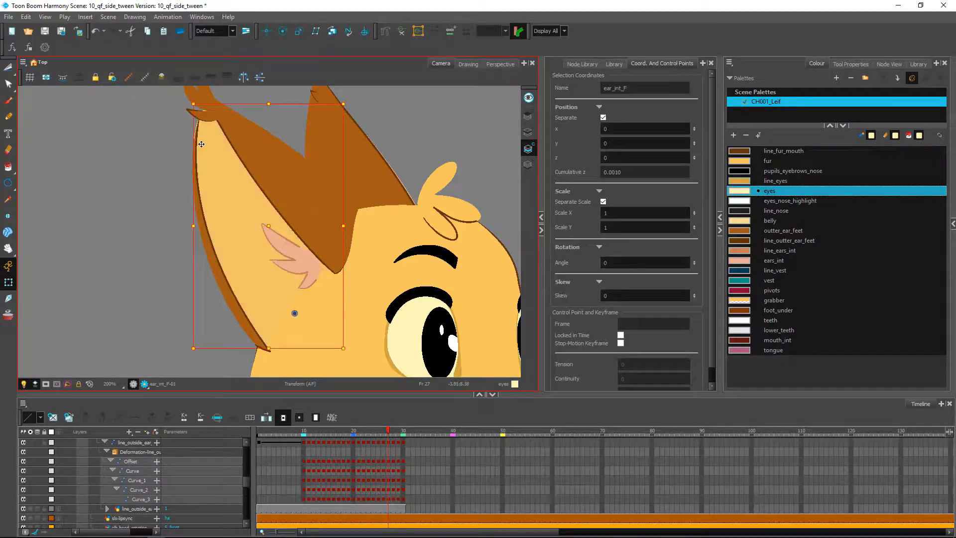
click(401, 33)
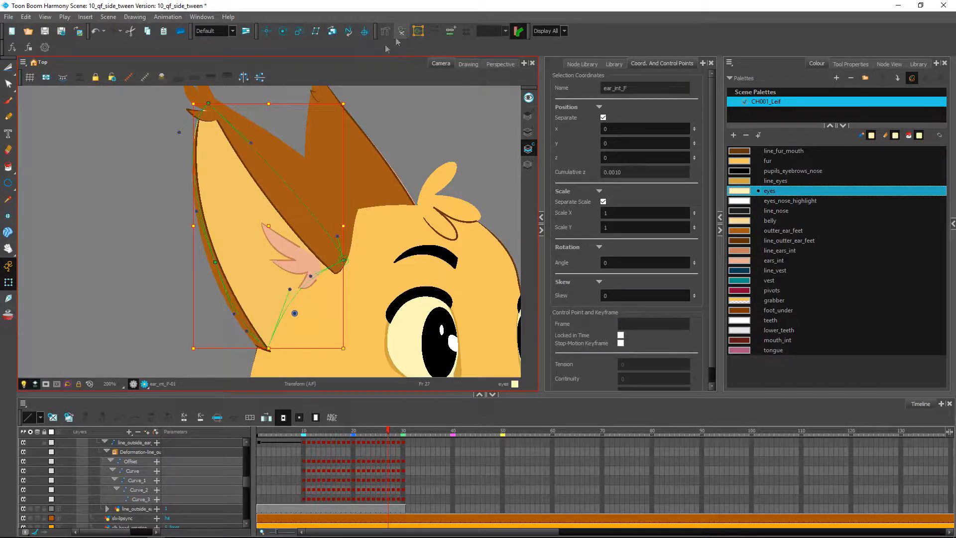
click(103, 167)
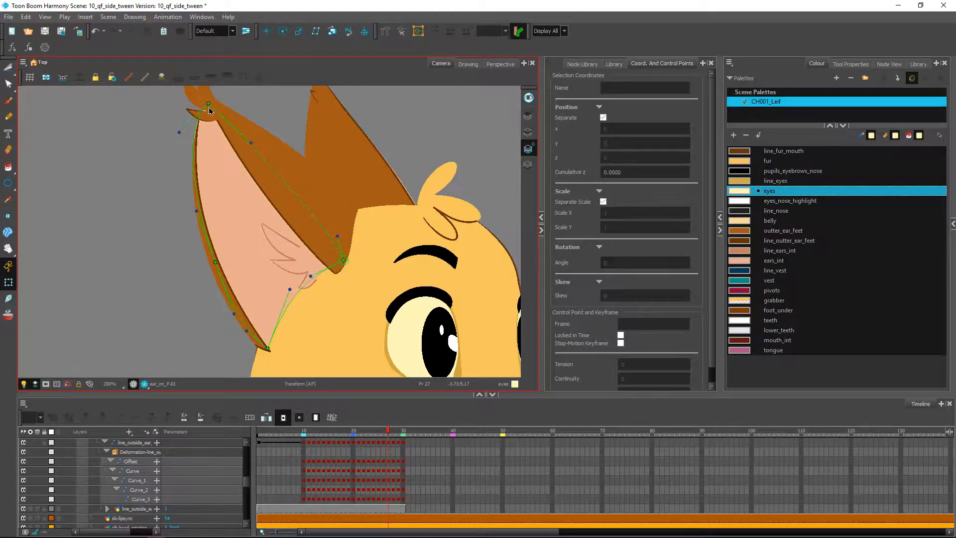
Shift the inner ear deformer's tip point slightly inward at frame 27 to fit the fill inside the ear outline
key(2)
key(2)
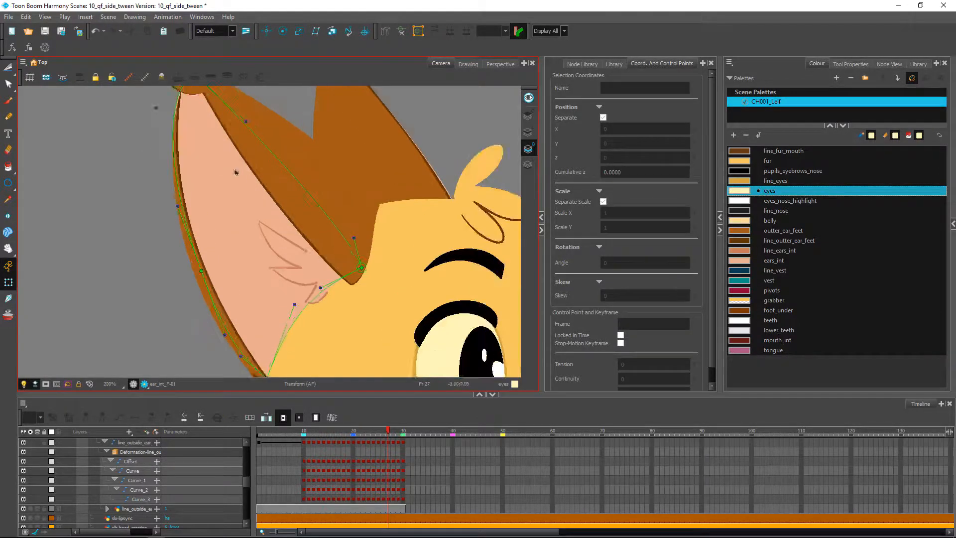
key(space)
drag(250, 161, 350, 316)
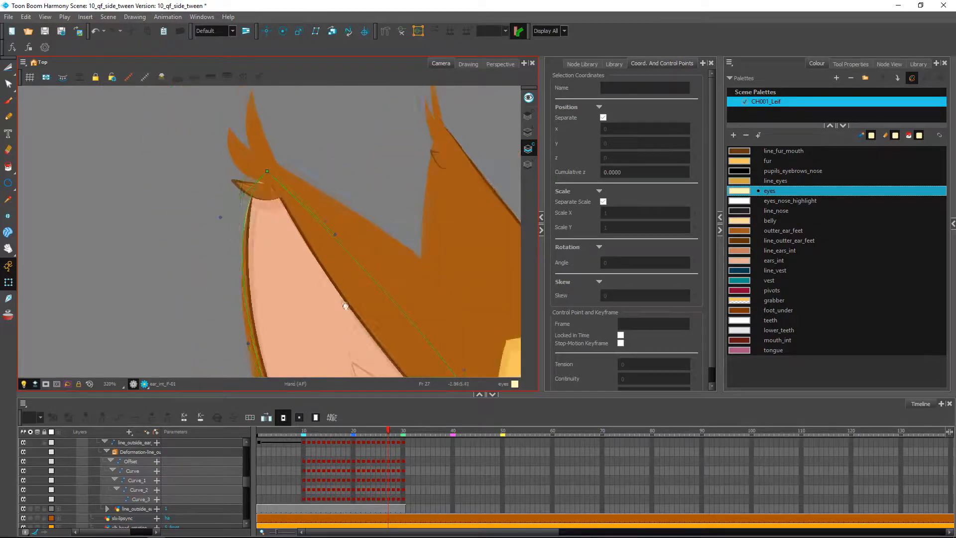
key(2)
key(2)
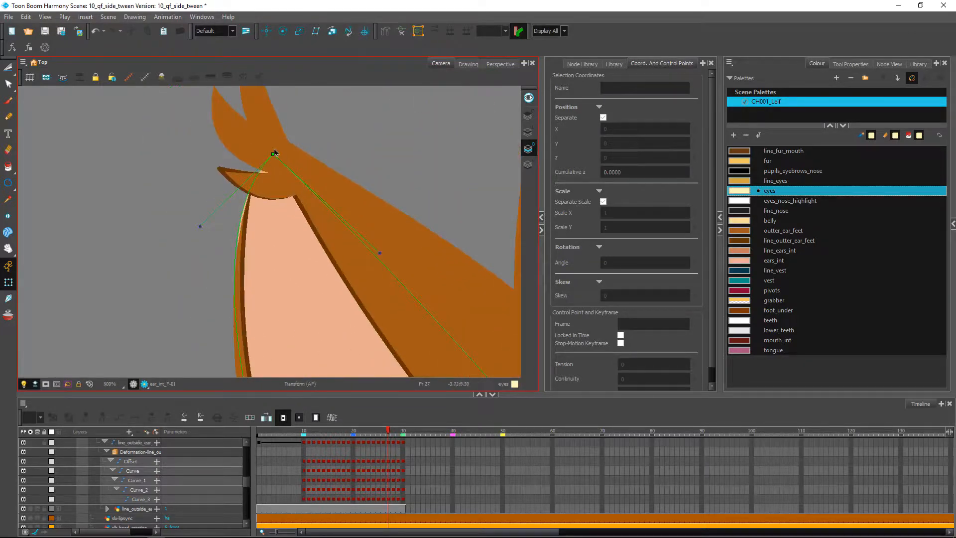
click(275, 154)
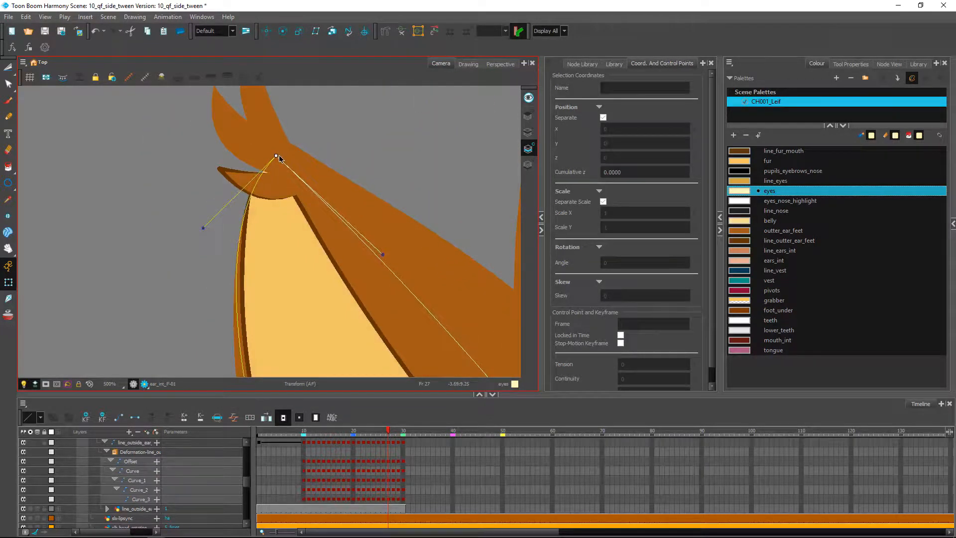
drag(279, 159, 281, 158)
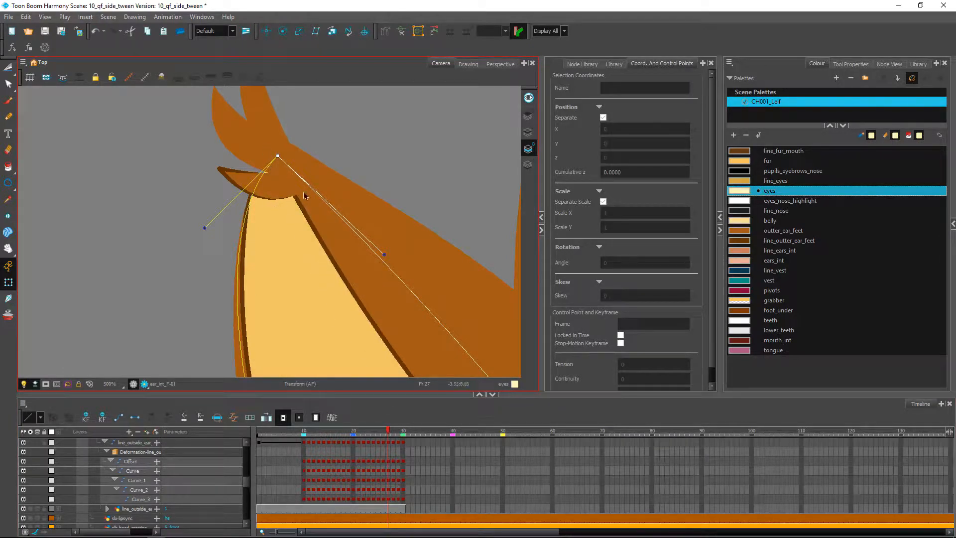
Compare the neighbouring frames and refine the inner ear's tip point and its outer curve handle at frame 27
key(period)
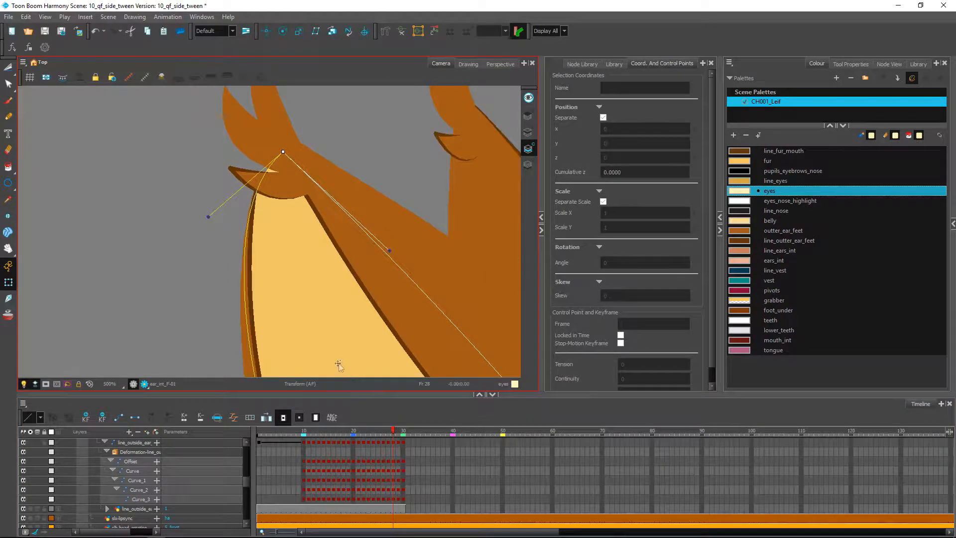
key(comma)
key(comma)
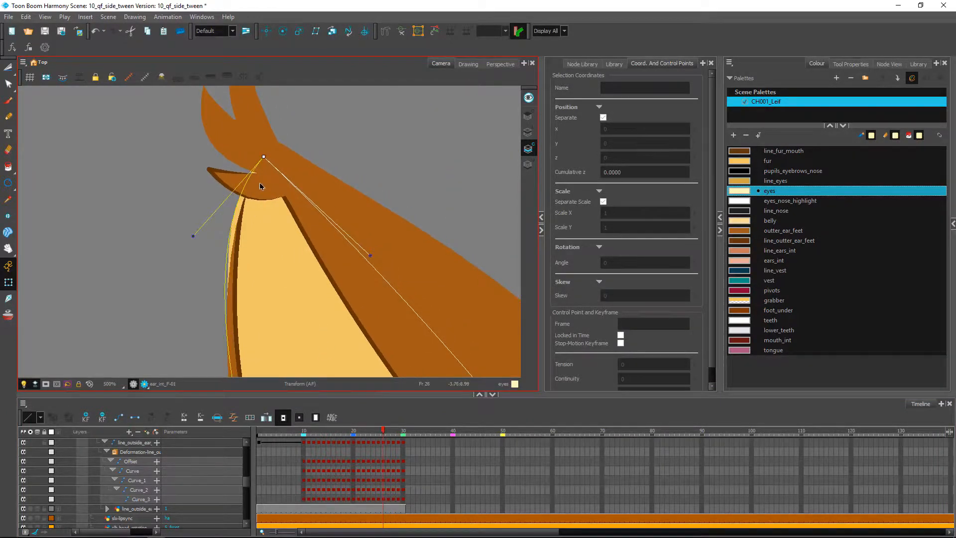
key(period)
drag(274, 153, 276, 154)
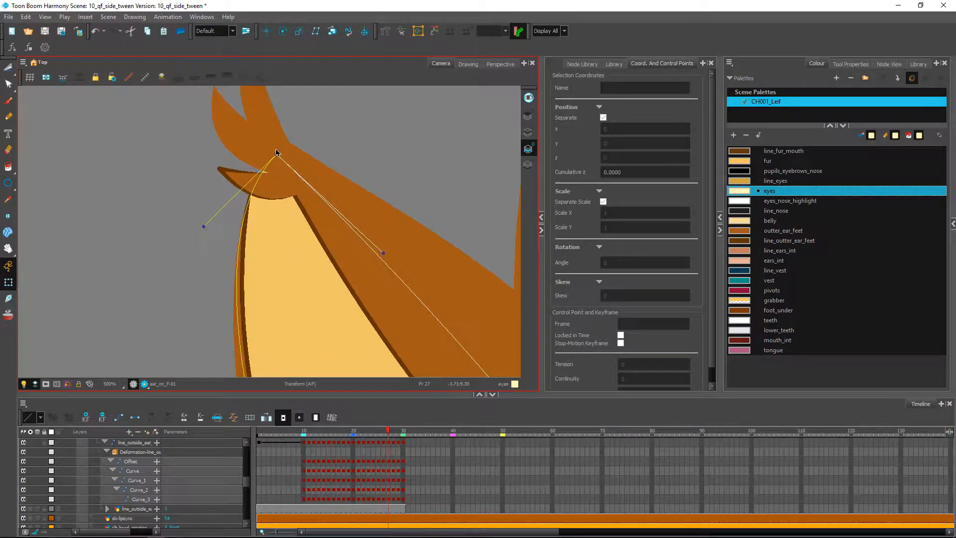
drag(203, 226, 206, 228)
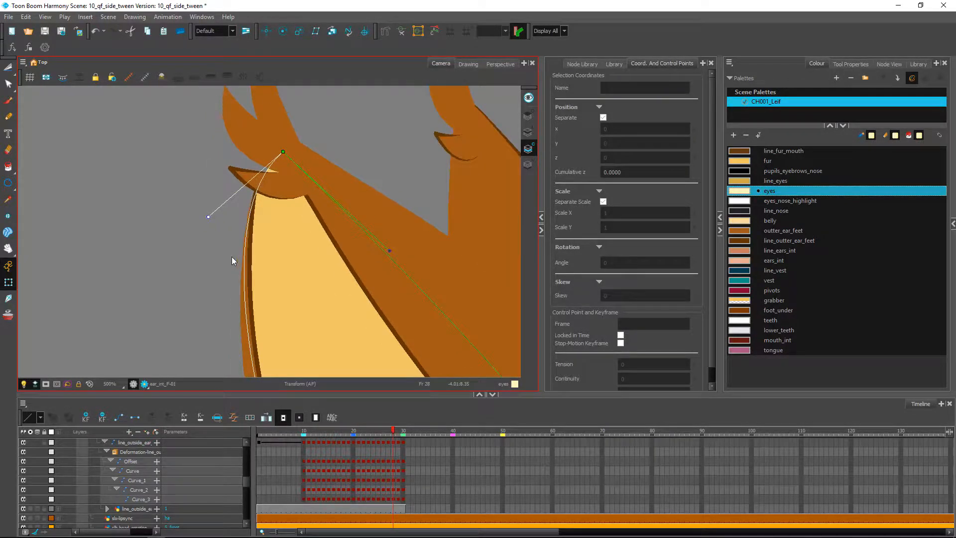
Move the inner ear deformer's tip point inward and slightly up at frames 26 and 25 to fit the ear outline
key(comma)
drag(264, 156, 277, 151)
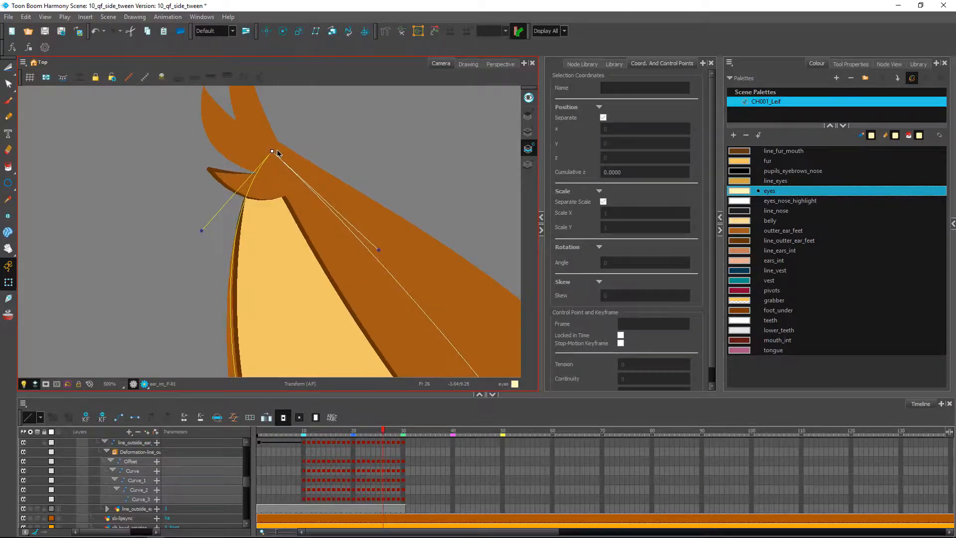
key(comma)
drag(254, 160, 269, 156)
key(comma)
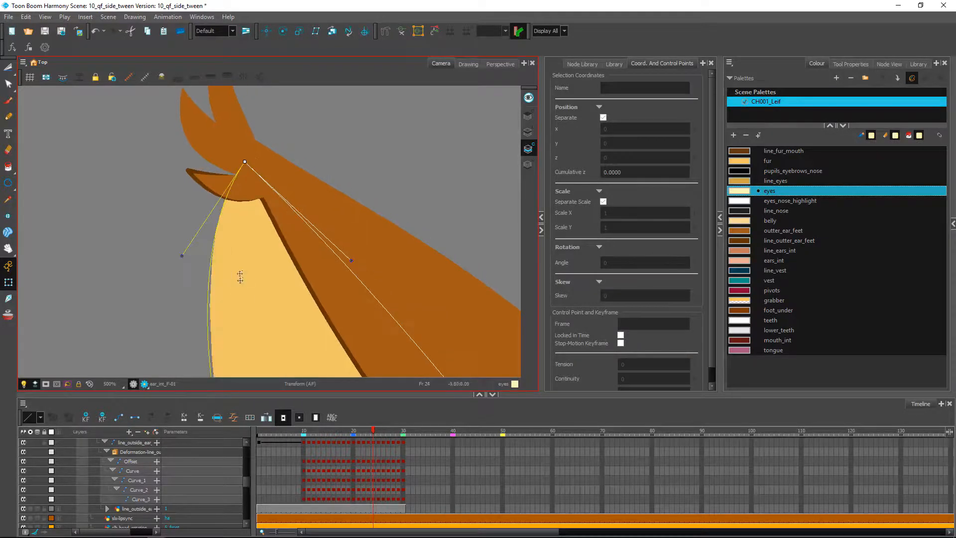
Hide the inner ear's deformation controls at frame 24
scroll(269, 295, down, 3)
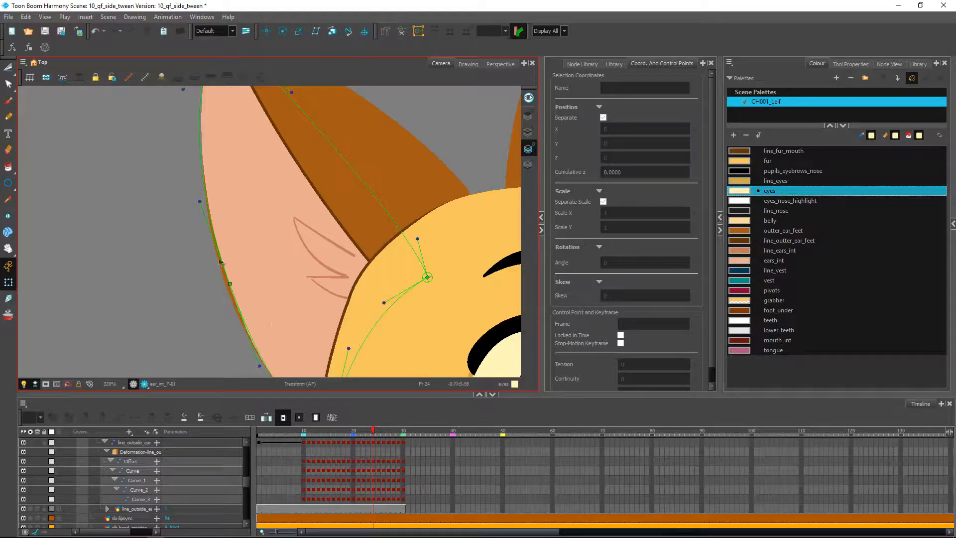
click(401, 32)
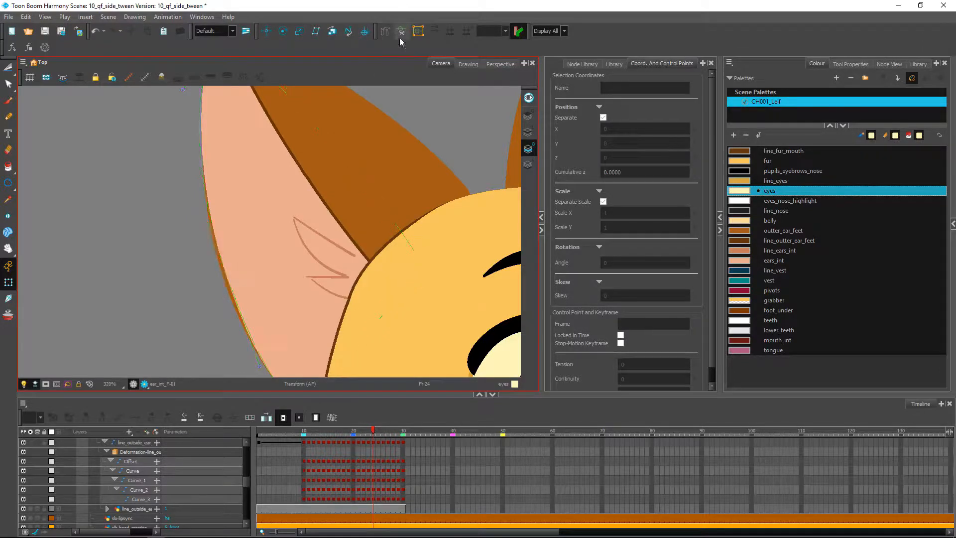
scroll(227, 265, down, 1)
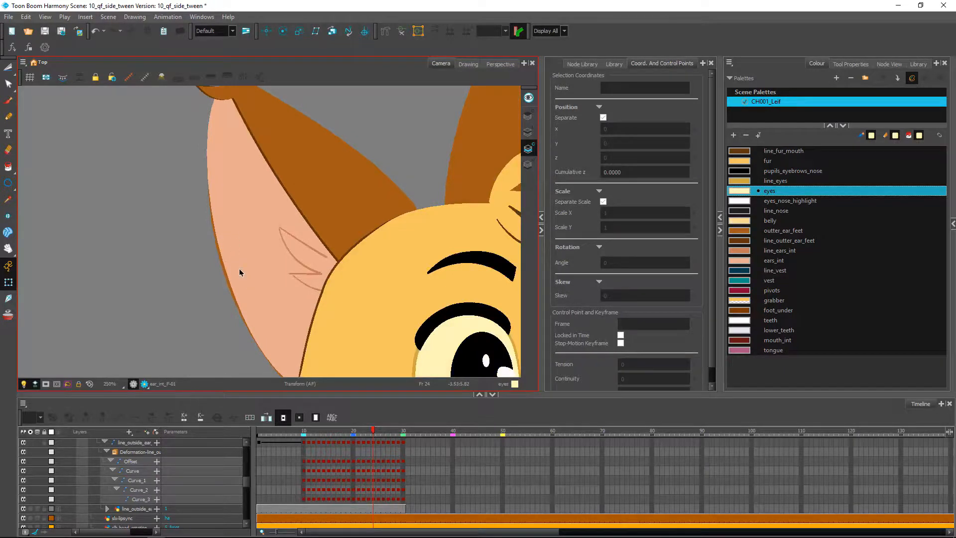
Step back and forth through frames 24 to 30 to examine how the inner ear fill fits inside the ear outline
key(period)
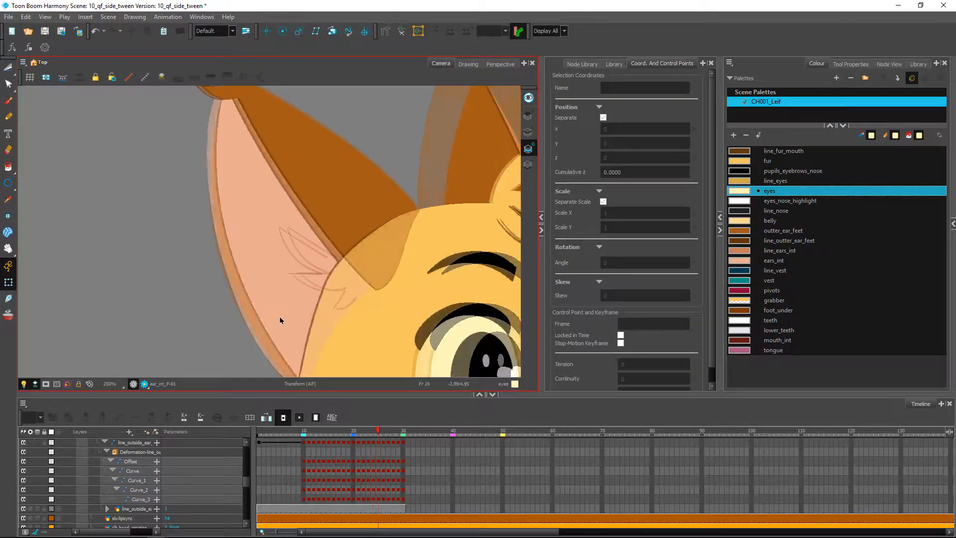
key(period)
key(period)
key(period)
key(period)
key(period)
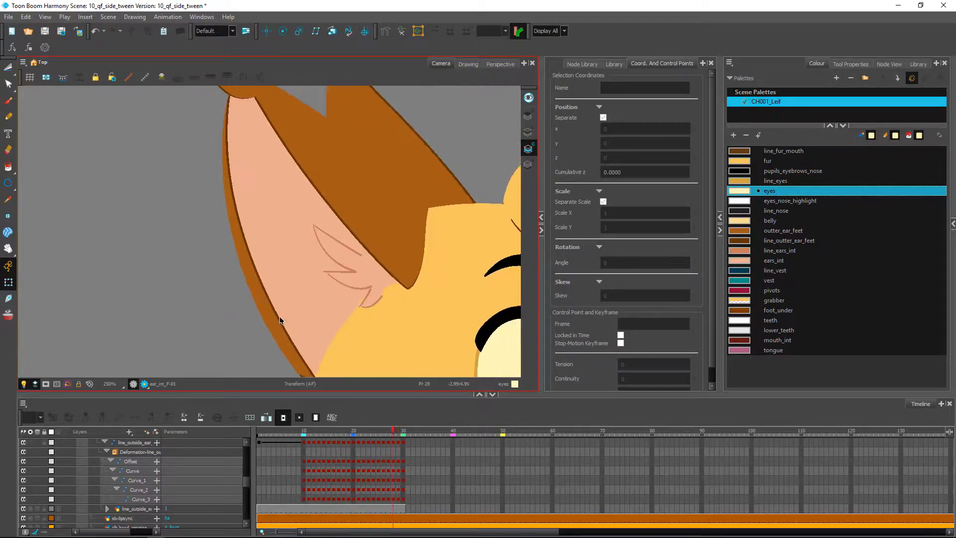
key(comma)
key(comma)
key(comma)
key(comma)
key(period)
key(period)
key(period)
key(period)
key(period)
key(period)
key(comma)
key(comma)
key(comma)
scroll(289, 323, down, 2)
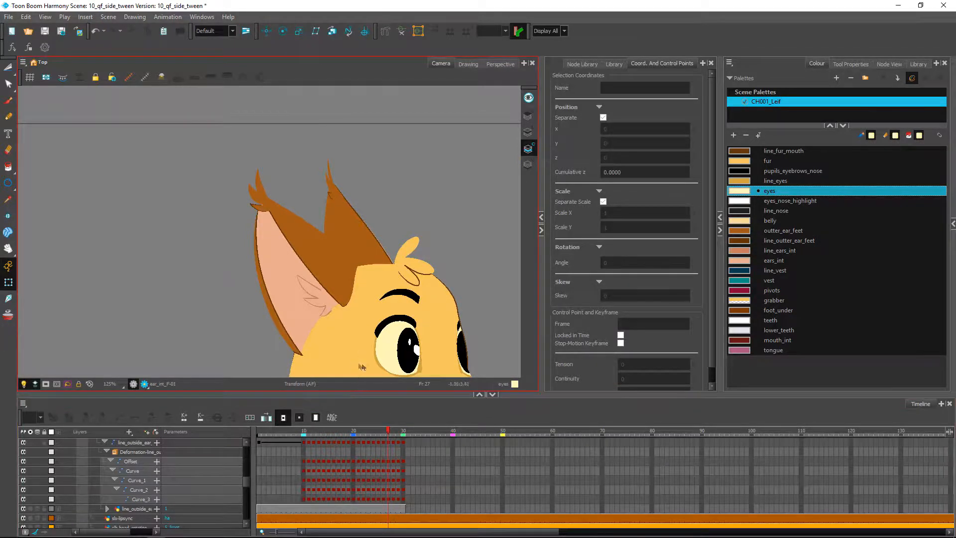
key(period)
key(period)
key(period)
key(comma)
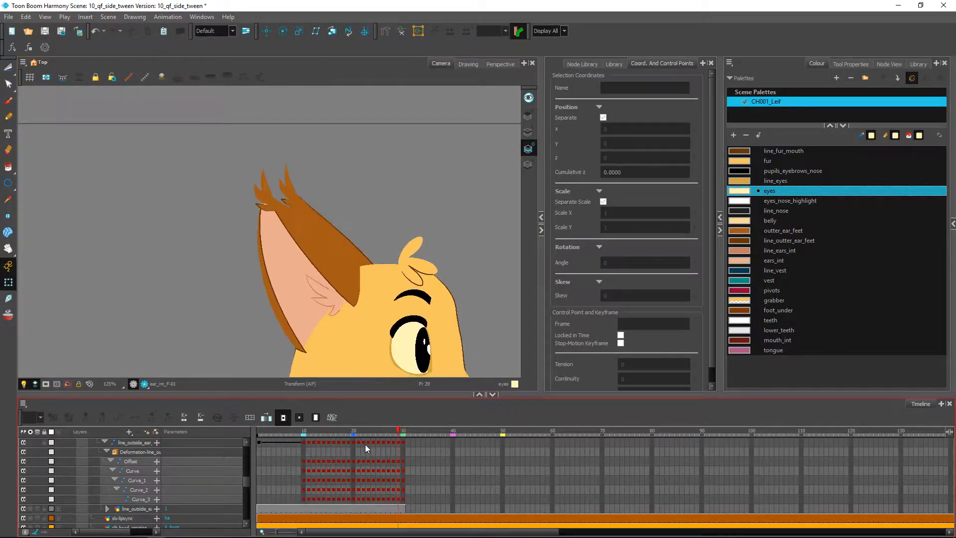
key(comma)
key(comma)
key(comma)
key(comma)
key(comma)
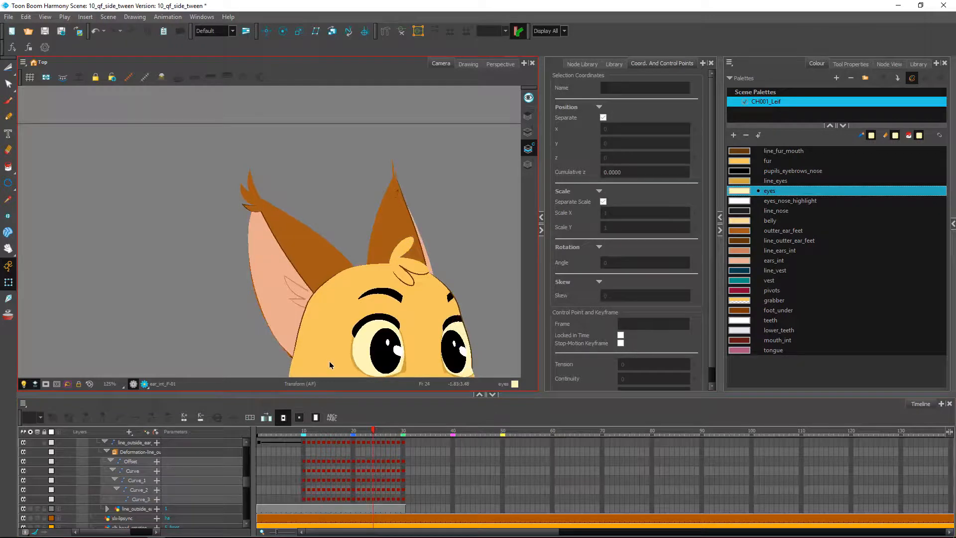
Examine the lower end of the near ear frame by frame with the whole head in view during the turn
click(292, 357)
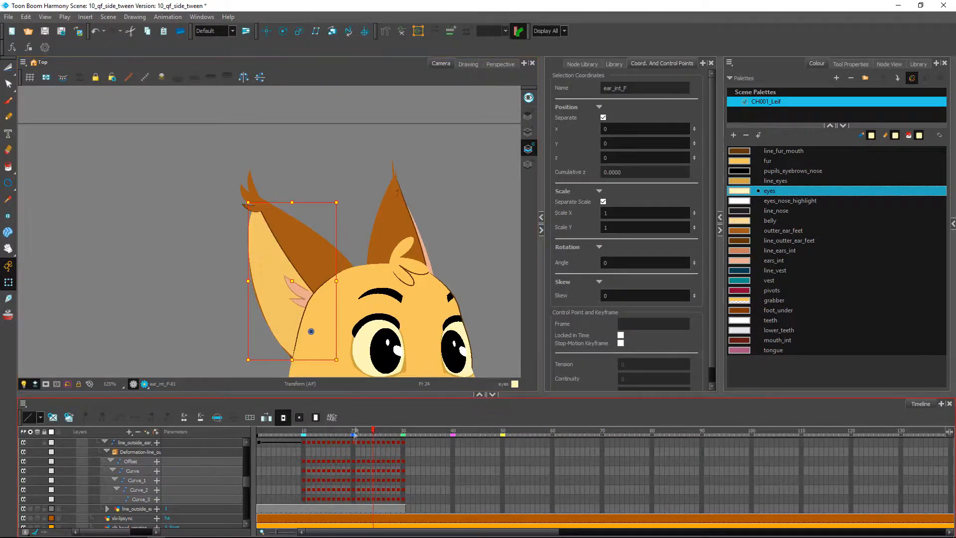
key(period)
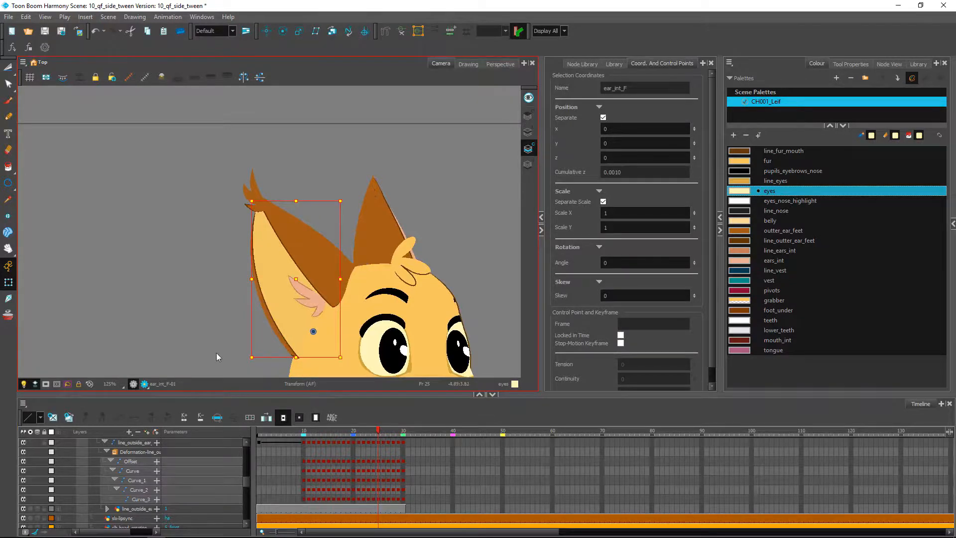
click(217, 357)
drag(321, 362, 284, 264)
key(comma)
key(comma)
key(comma)
key(comma)
key(period)
key(period)
key(period)
key(period)
key(period)
key(period)
key(period)
key(period)
key(period)
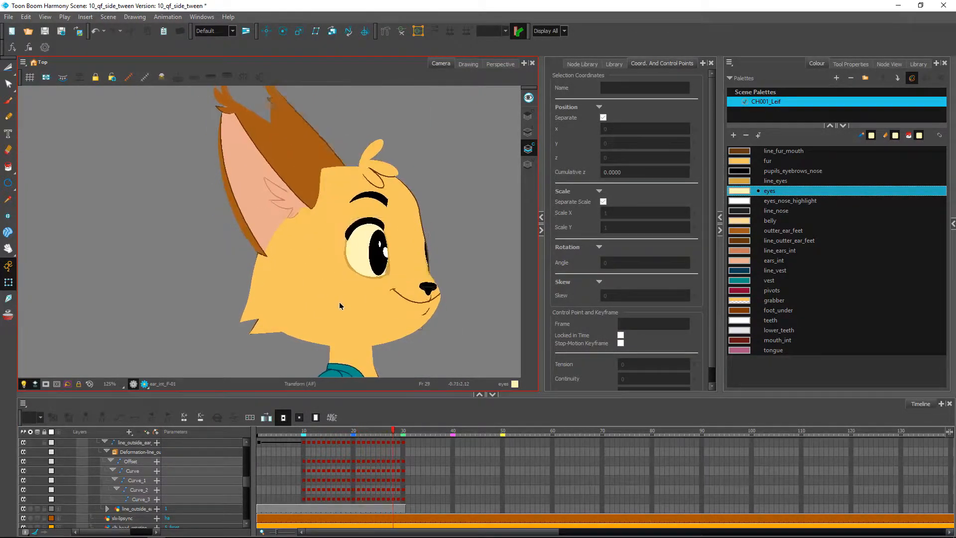
key(comma)
key(comma)
key(comma)
key(comma)
key(comma)
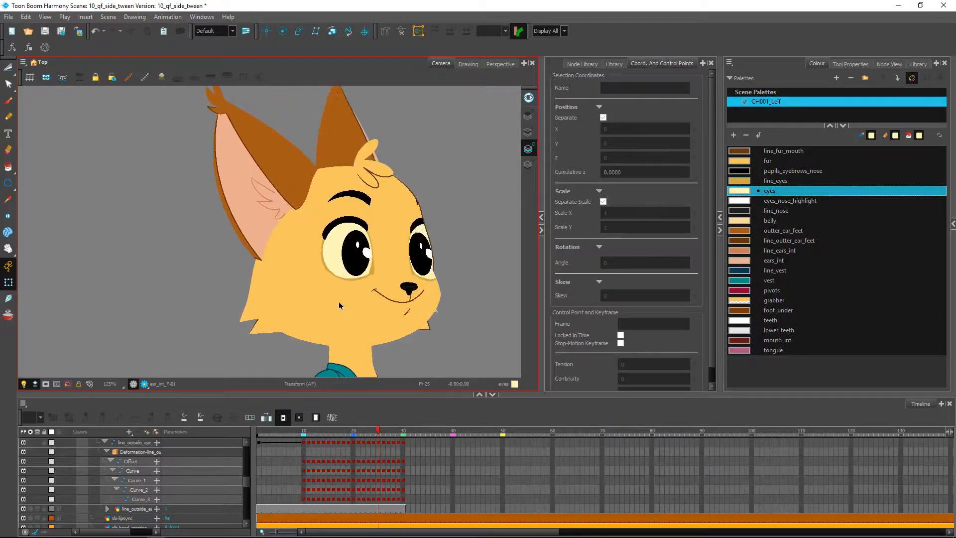
At frame 24, display the deformation controls of ear_out_rear_F and shift its lower outer curve handle slightly outward
click(252, 260)
scroll(259, 270, up, 3)
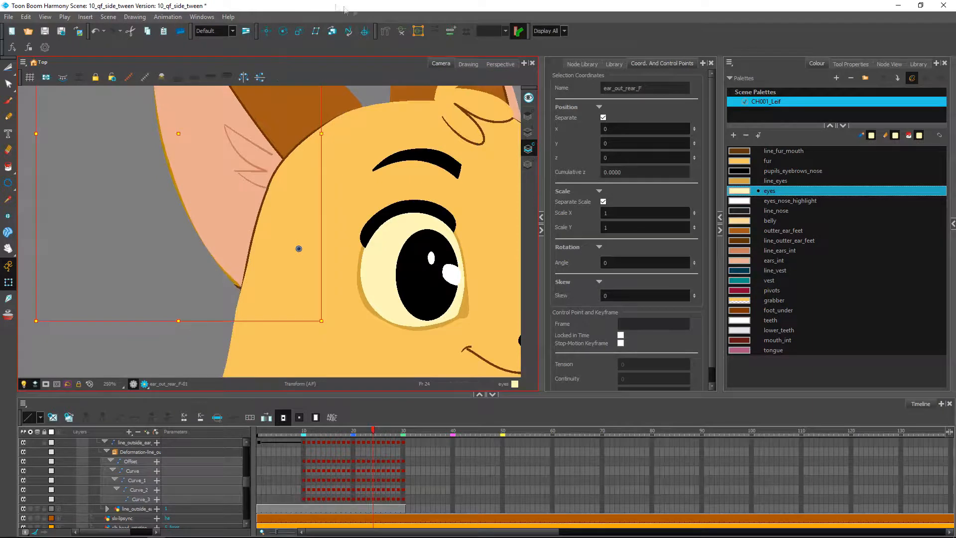
click(404, 32)
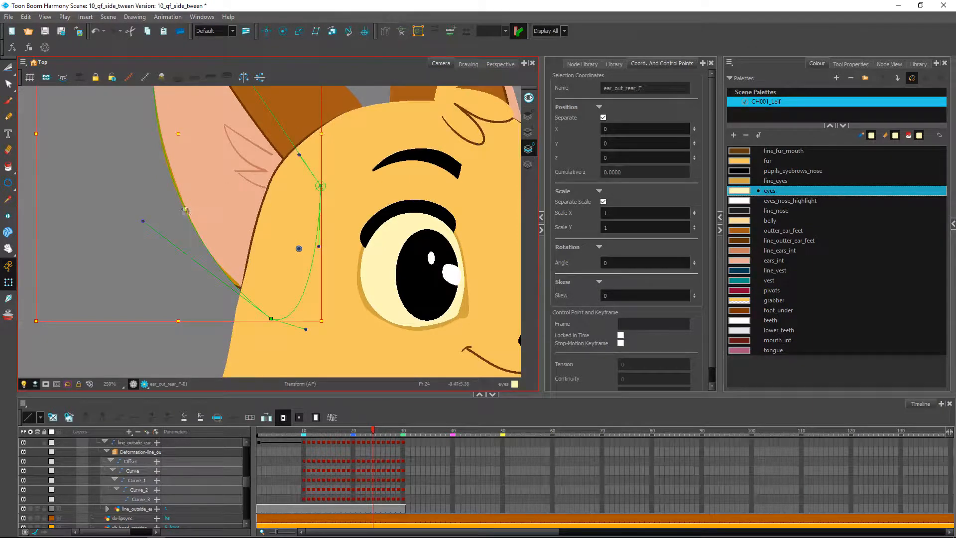
click(141, 222)
drag(140, 222, 138, 223)
click(112, 213)
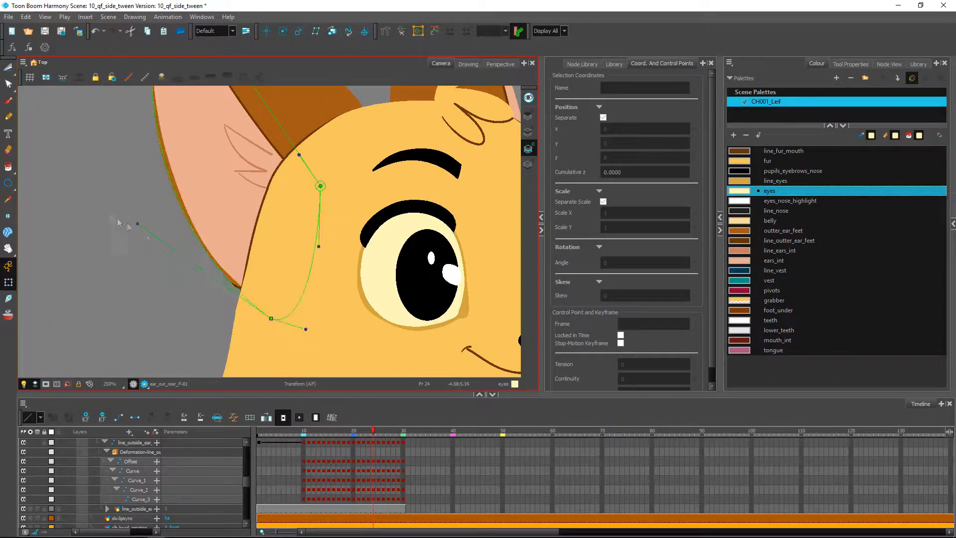
click(237, 286)
click(164, 328)
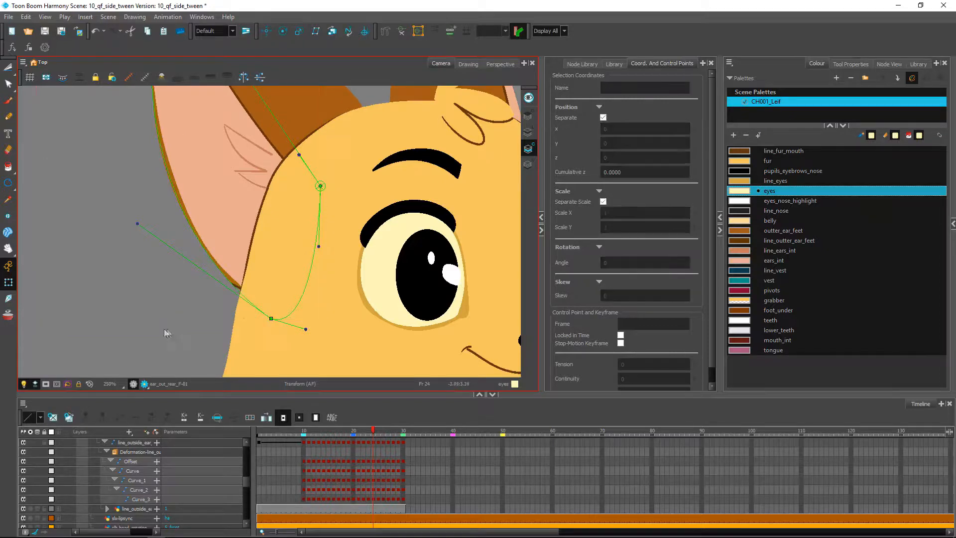
scroll(233, 288, down, 1)
click(244, 277)
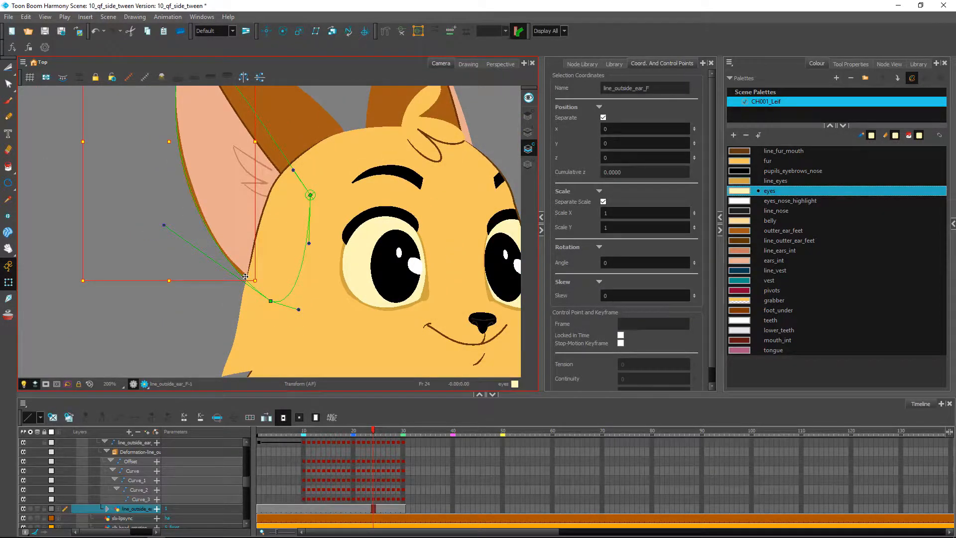
click(156, 282)
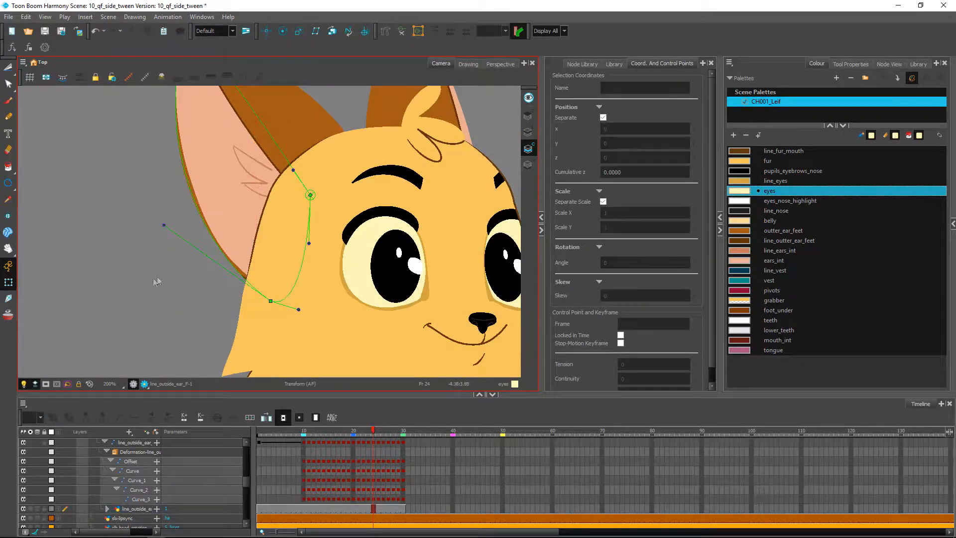
Step through the turn up to frame 30 to examine the near ear's outer edge and where it meets the head
scroll(232, 285, down, 2)
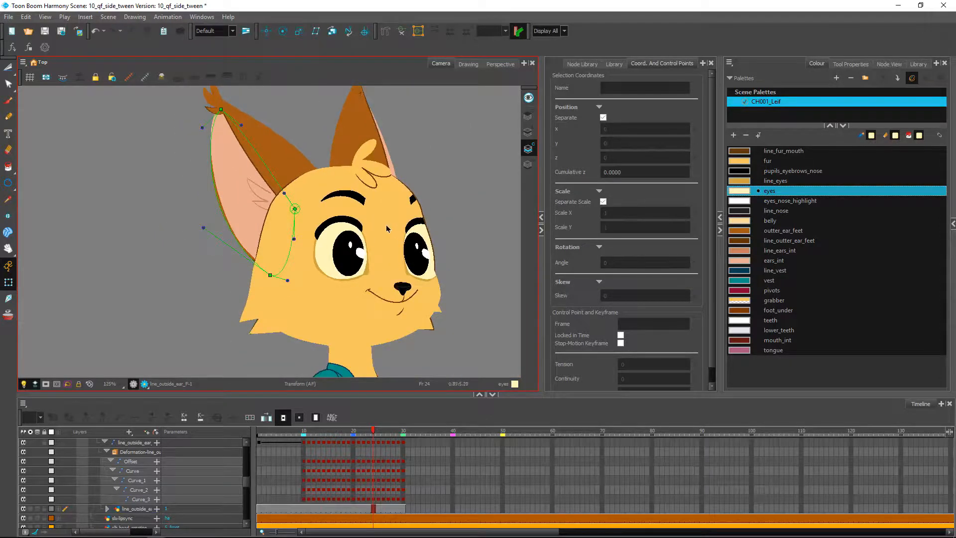
key(period)
key(period)
key(period)
key(comma)
key(comma)
key(comma)
key(comma)
key(period)
key(period)
key(period)
key(period)
key(period)
key(period)
key(period)
key(period)
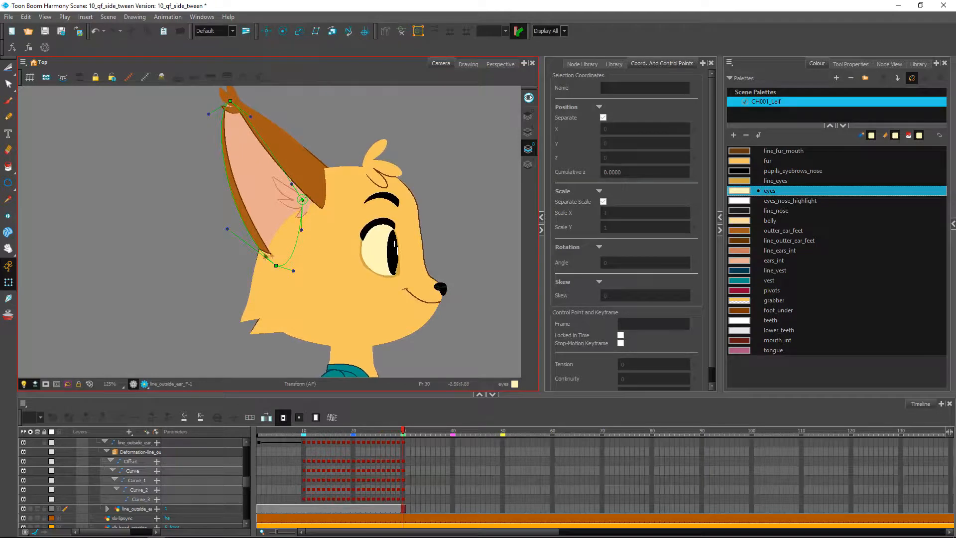
Select the outer ear line, line_outside_ear_F, and display its deformation controls at frame 25
click(269, 257)
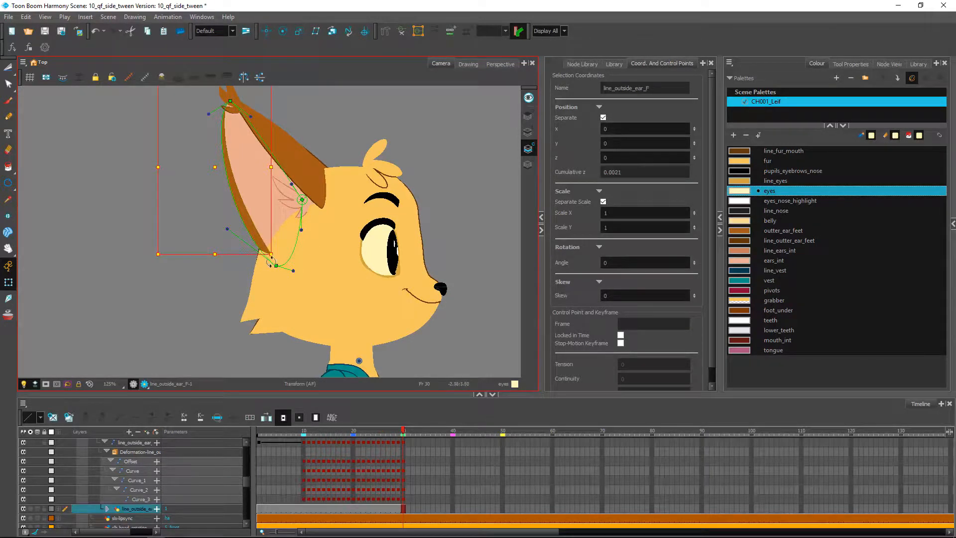
drag(343, 266, 364, 226)
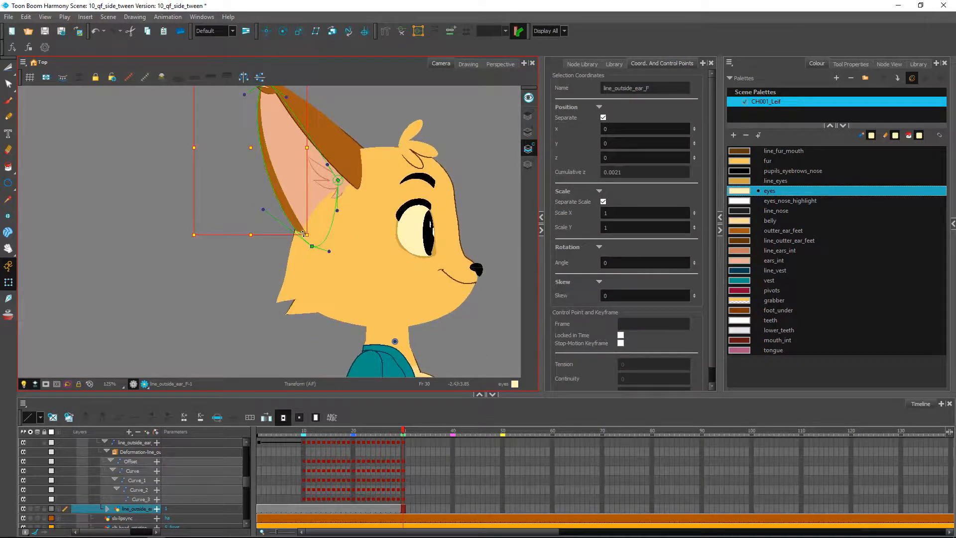
key(comma)
key(comma)
key(comma)
key(comma)
key(comma)
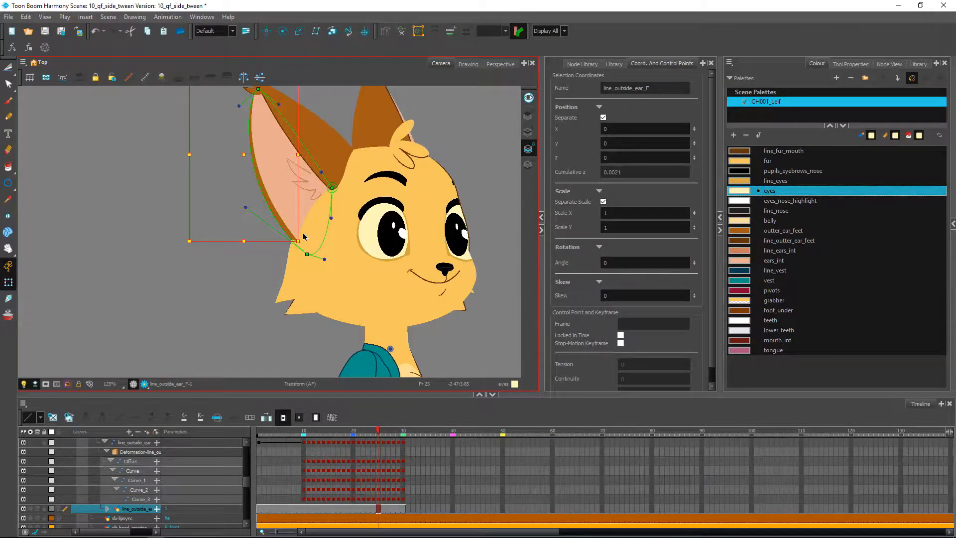
click(403, 32)
click(179, 251)
Move the bottom point of the outer ear line's deformer upward at frame 25
key(2)
key(2)
key(2)
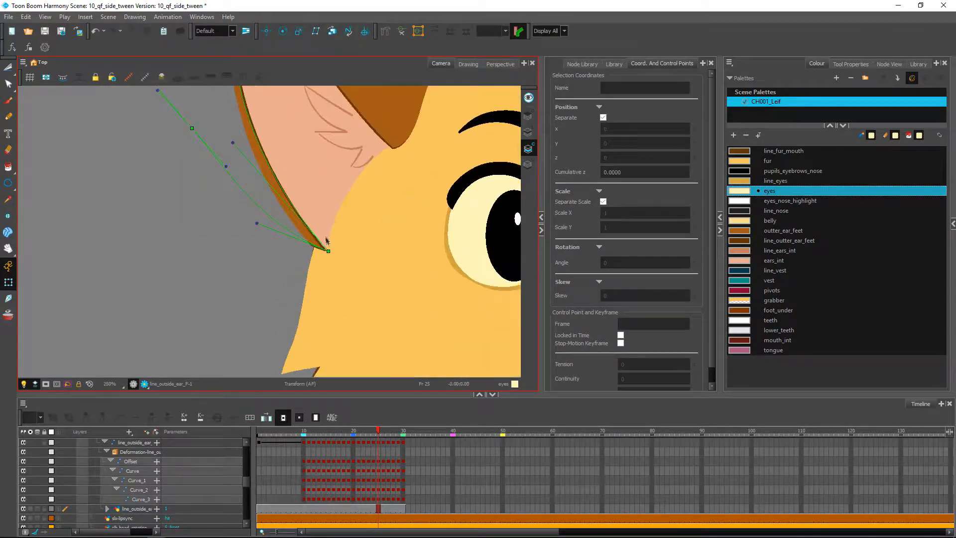
key(2)
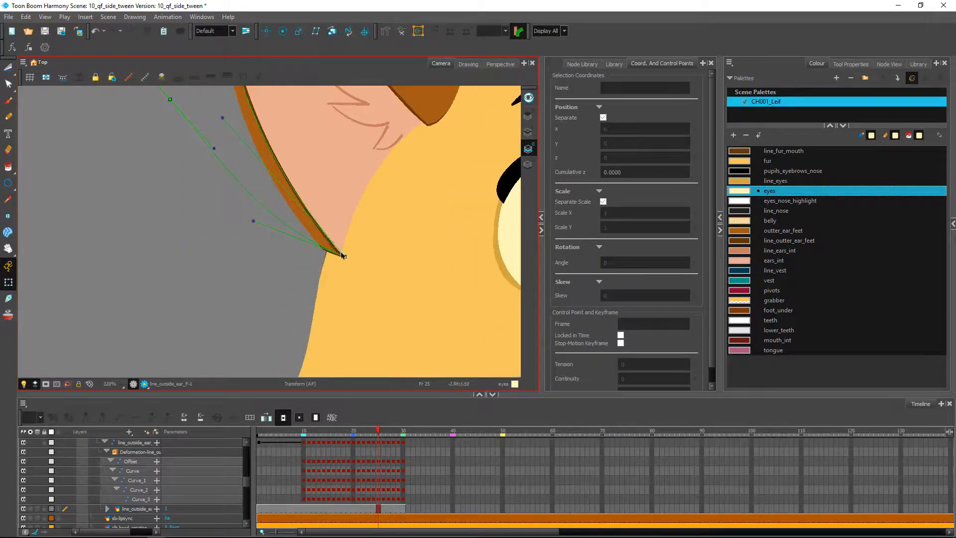
mouse_move(345, 258)
mouse_down()
mouse_move(336, 238)
mouse_move(347, 241)
mouse_up()
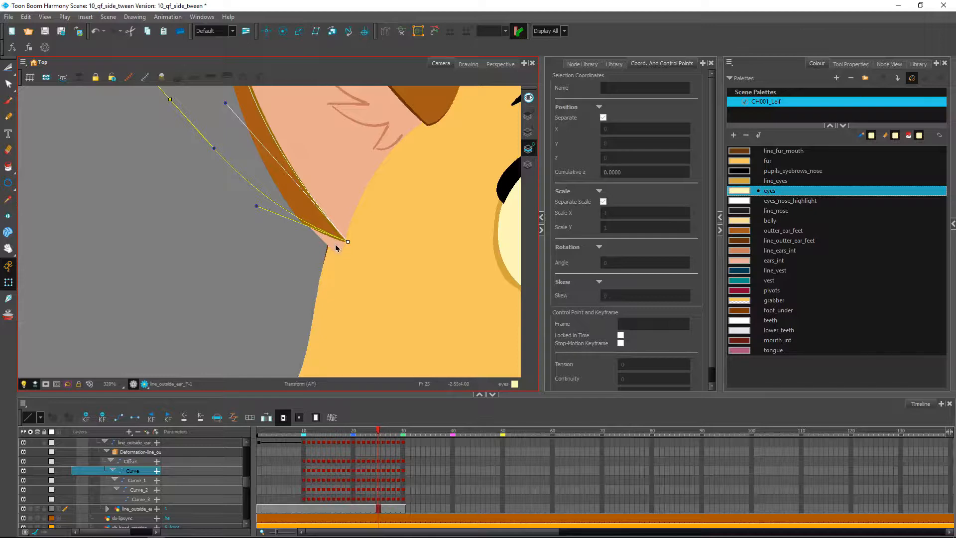
click(341, 249)
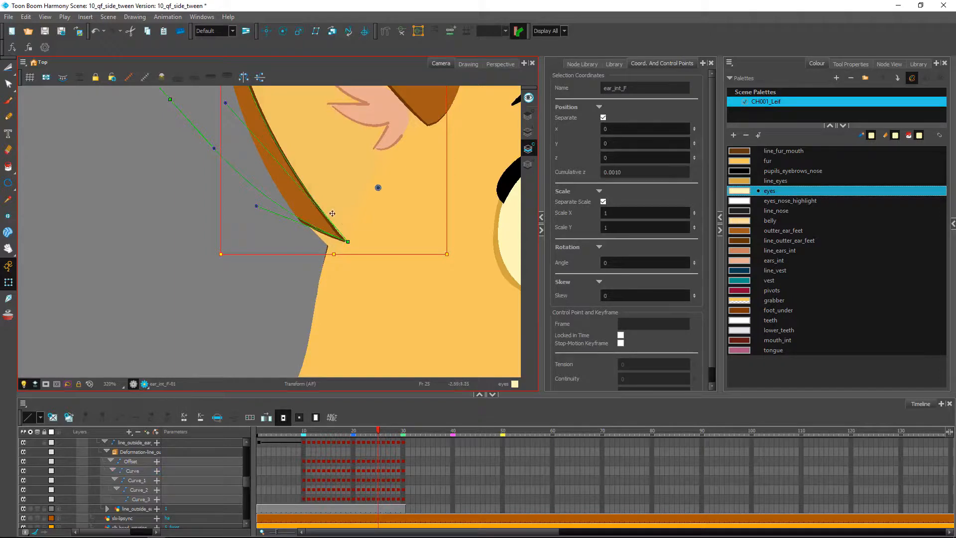
click(305, 276)
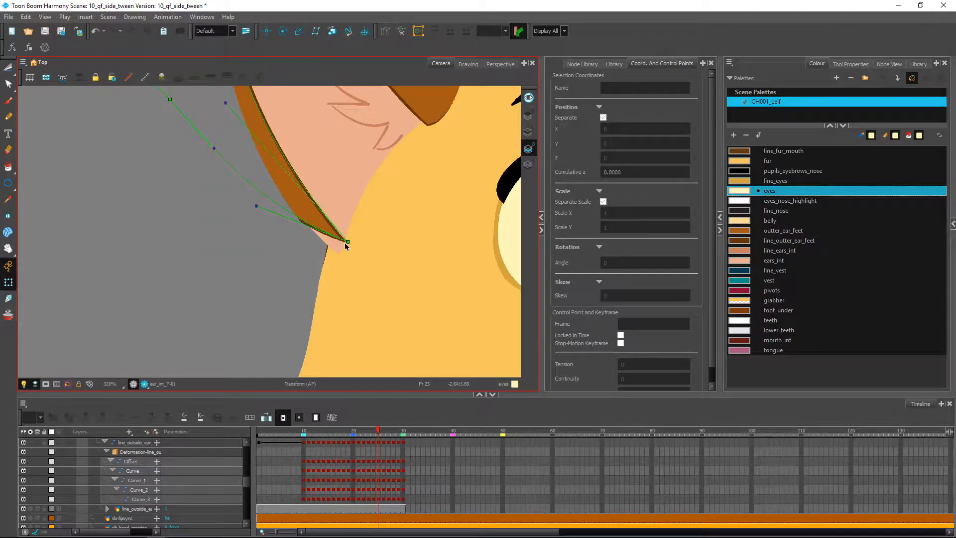
Compare the outer ear line's bottom point across frames 25 to 30
key(period)
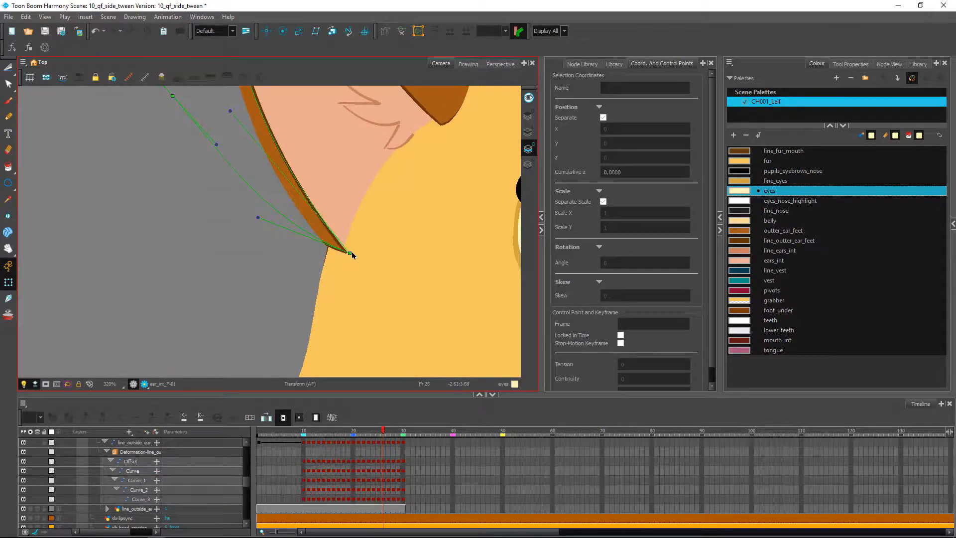
click(351, 254)
key(comma)
click(386, 533)
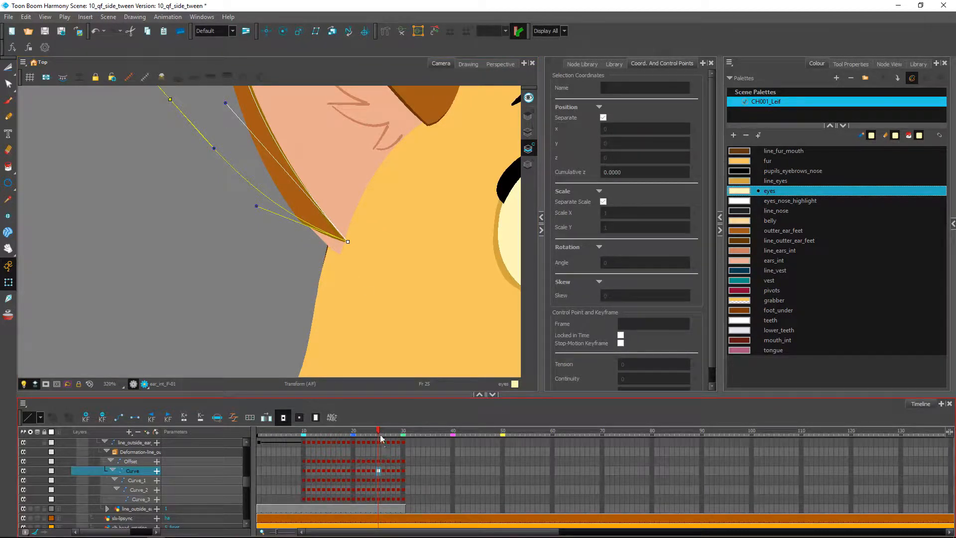
key(period)
key(period)
key(period)
key(period)
key(period)
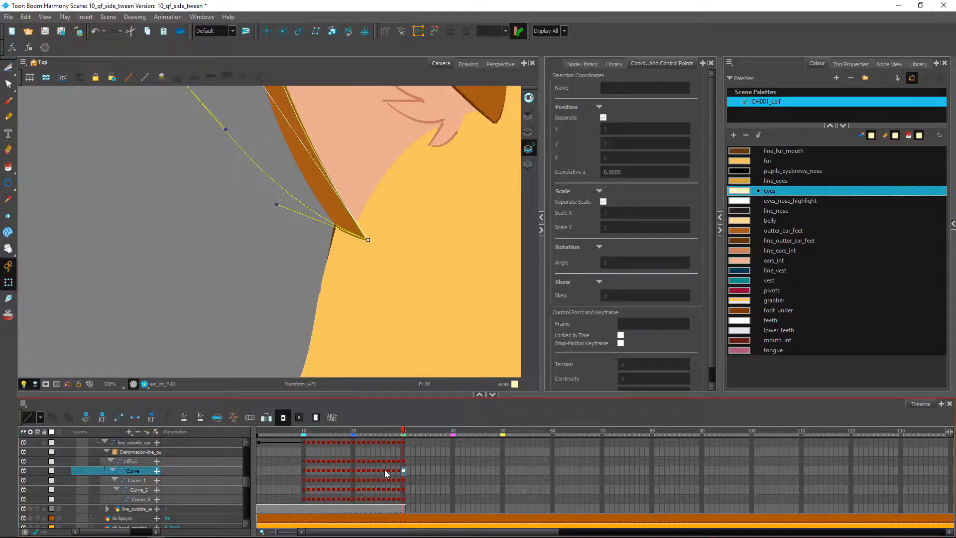
key(comma)
key(comma)
key(comma)
key(comma)
key(comma)
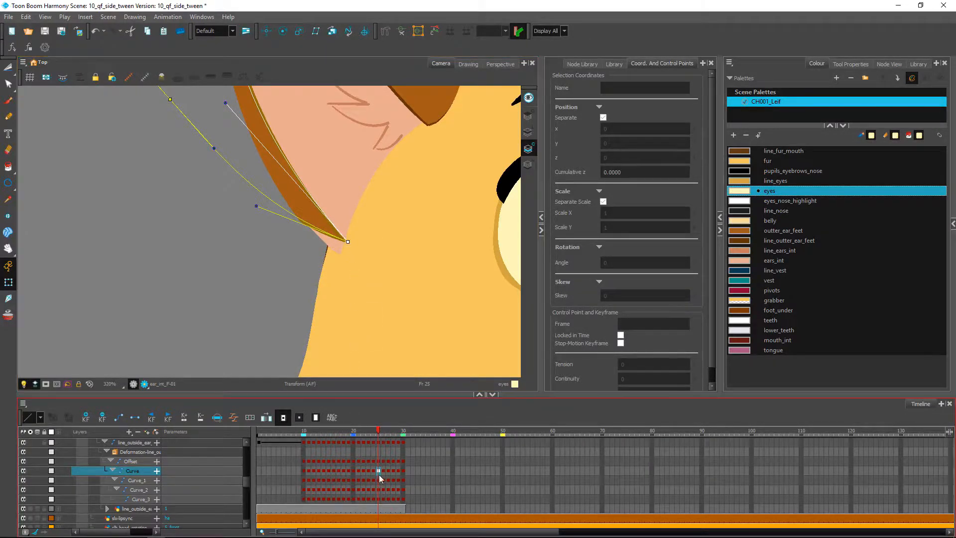
Delete the outer ear line's Curve keyframes at frames 26 to 29 and set the gap to interpolate as motion from frame 25 to 30
drag(383, 471, 393, 471)
key(Delete)
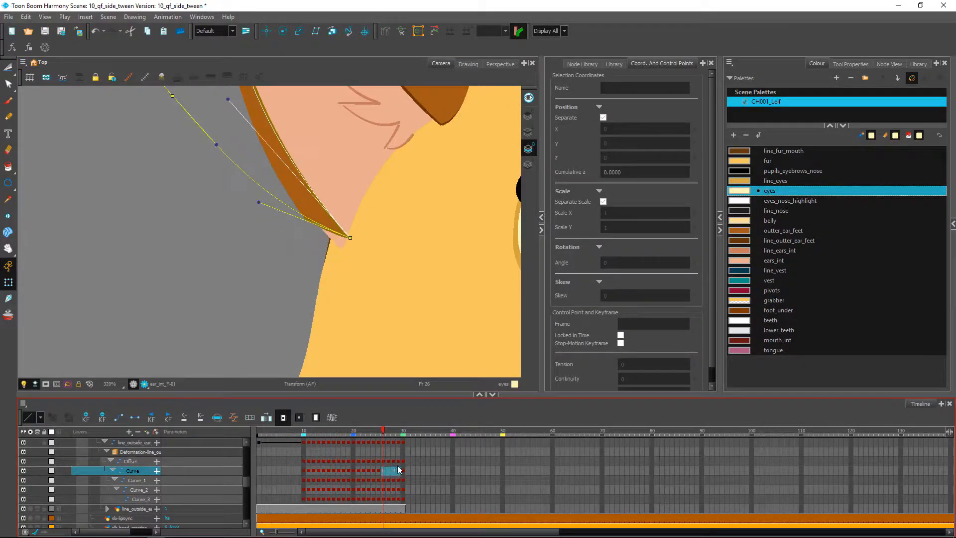
click(383, 471)
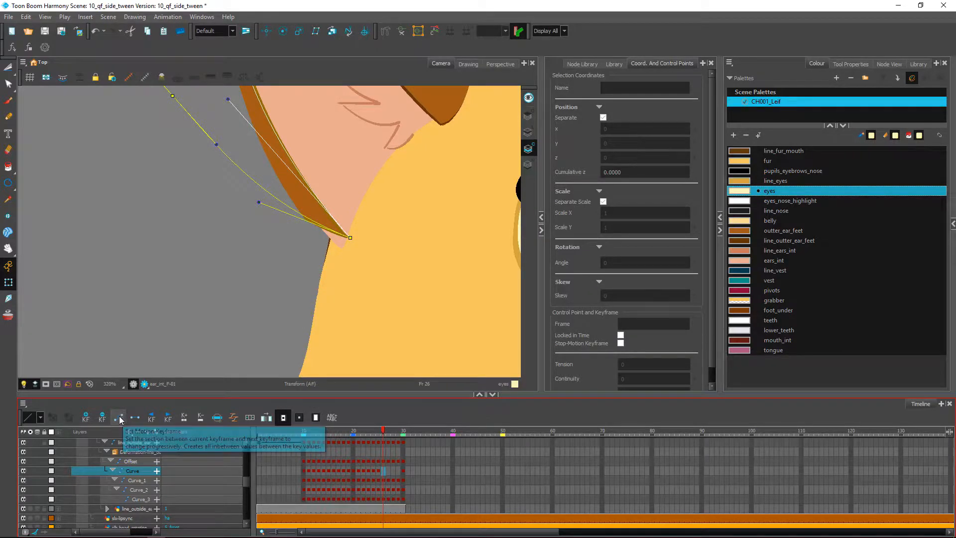
click(120, 418)
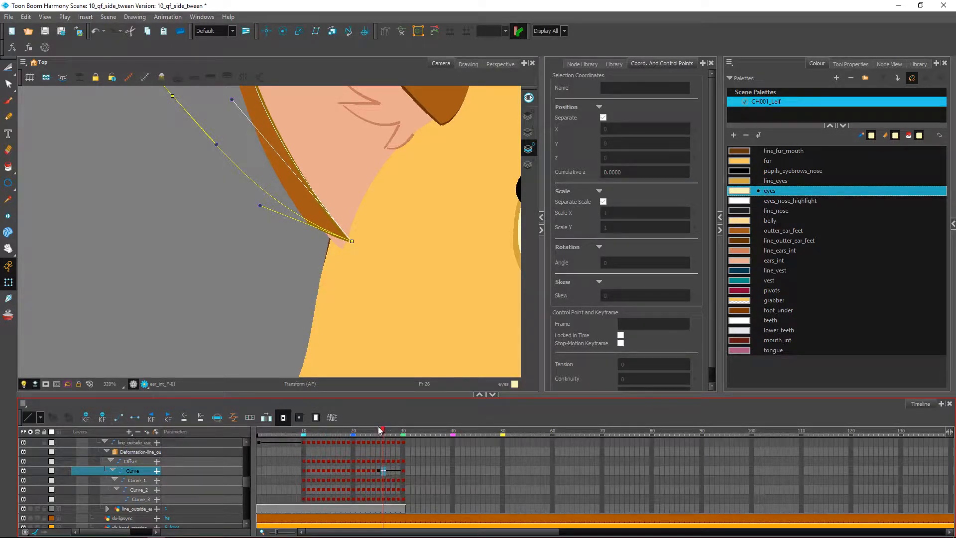
Create keyframes on every frame from 25 to 30 for the outer ear line's Curve, keeping the existing keyframes
drag(380, 435, 402, 474)
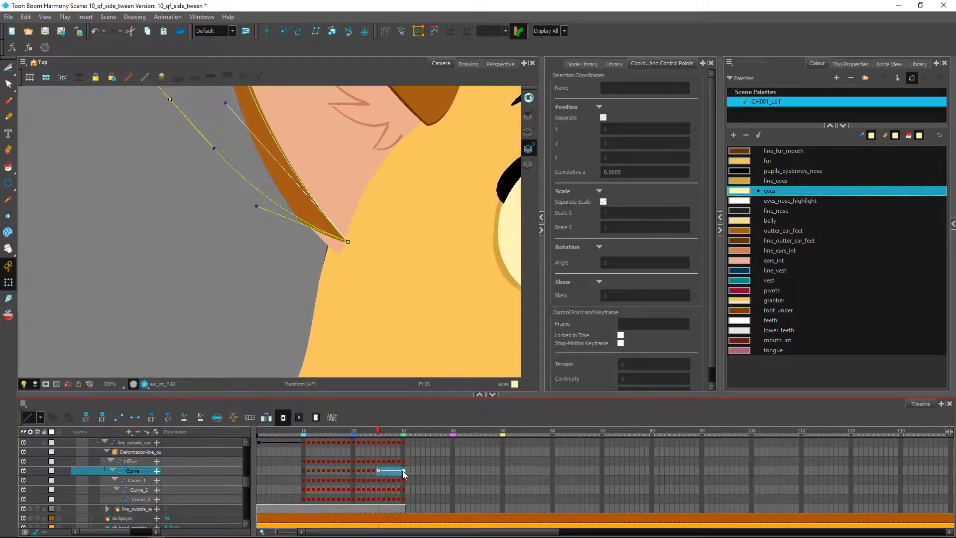
click(250, 417)
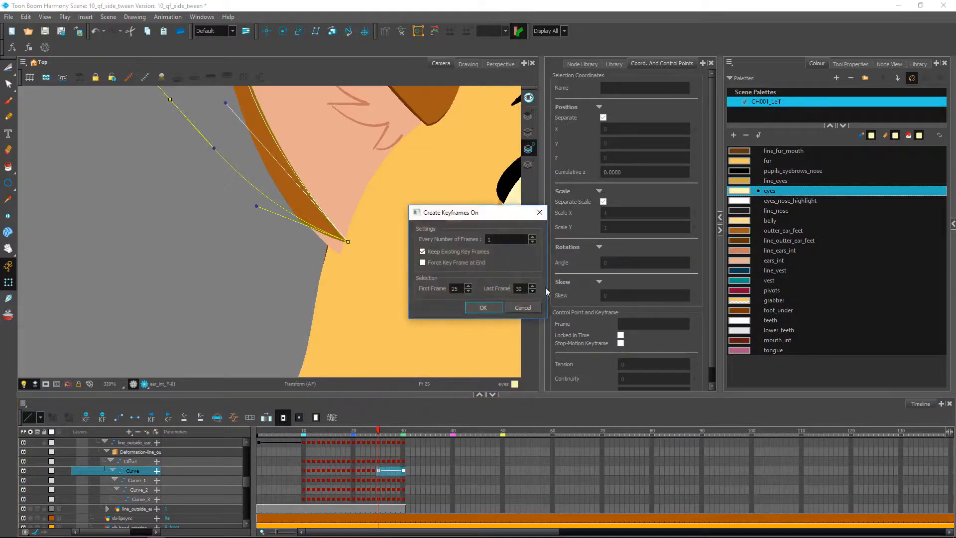
click(483, 307)
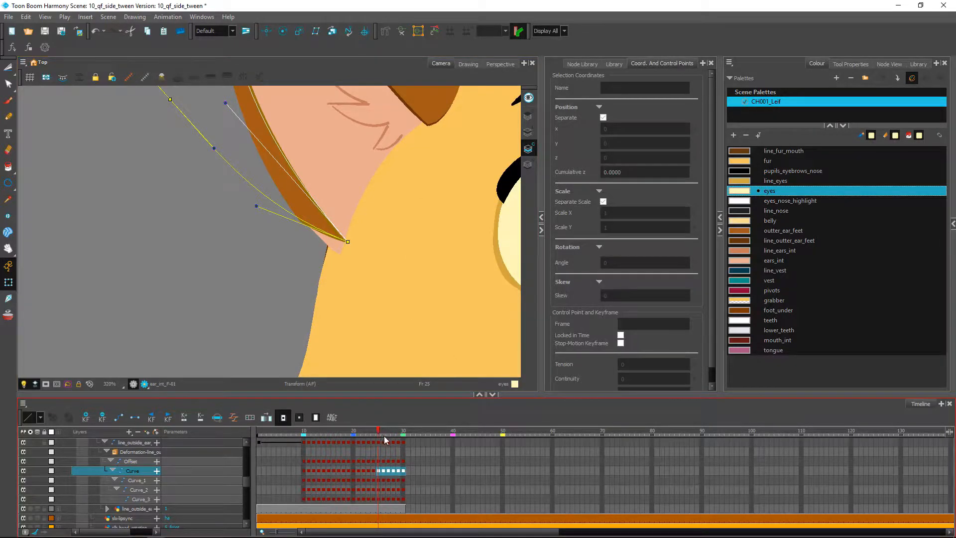
Move the bottom point of the outer ear line's deformer upward and slightly left at frame 24
drag(400, 436, 373, 427)
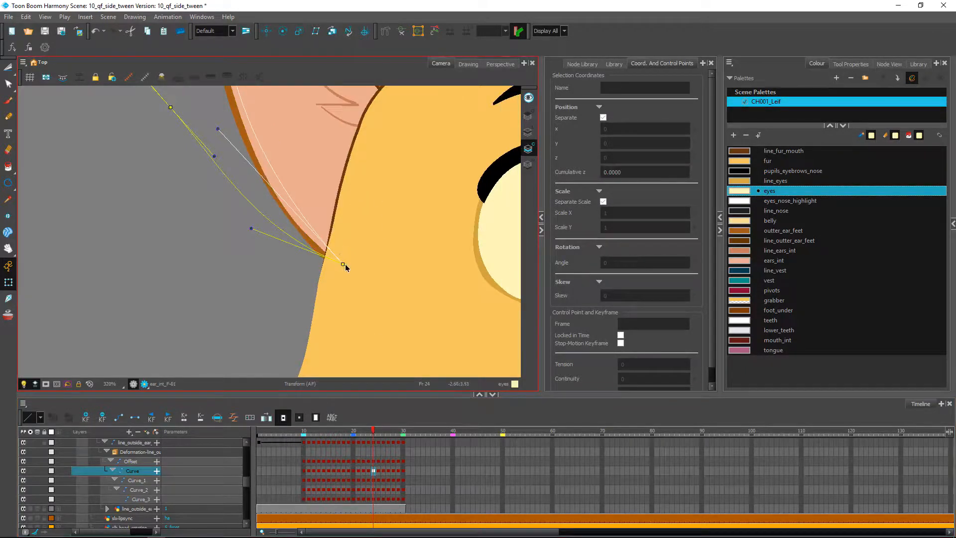
drag(344, 265, 338, 249)
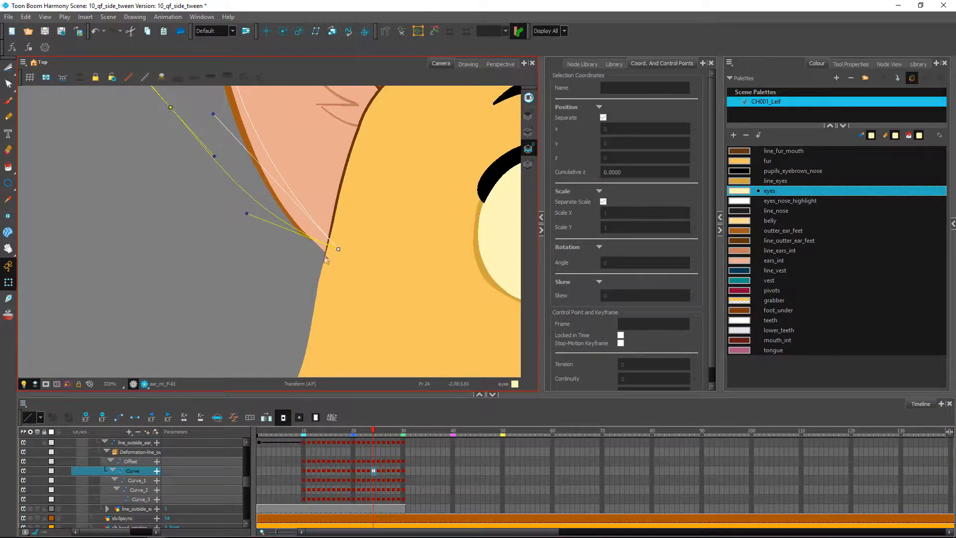
click(306, 273)
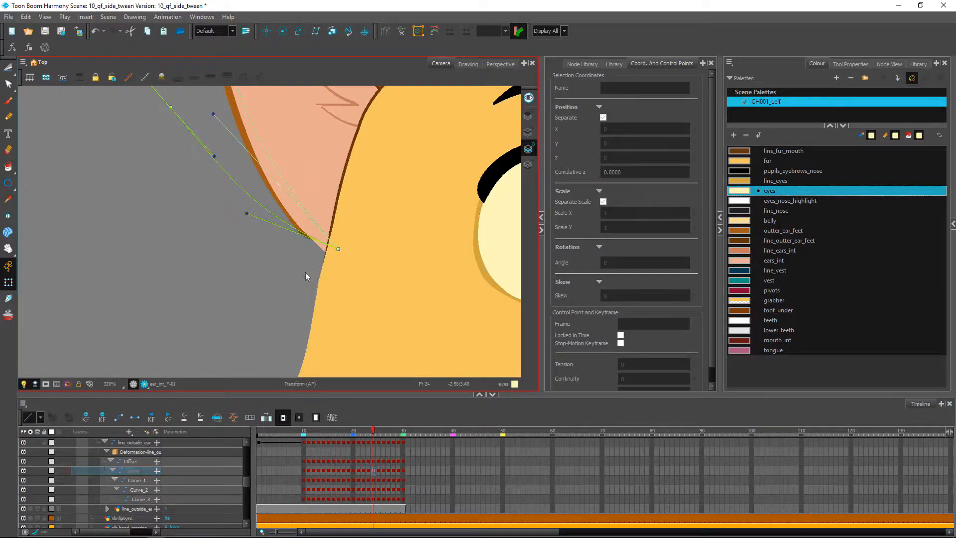
Display the deformation controls of the outer ear fill, ear_out_rear_F, and move its bottom point slightly right at frame 24
click(282, 206)
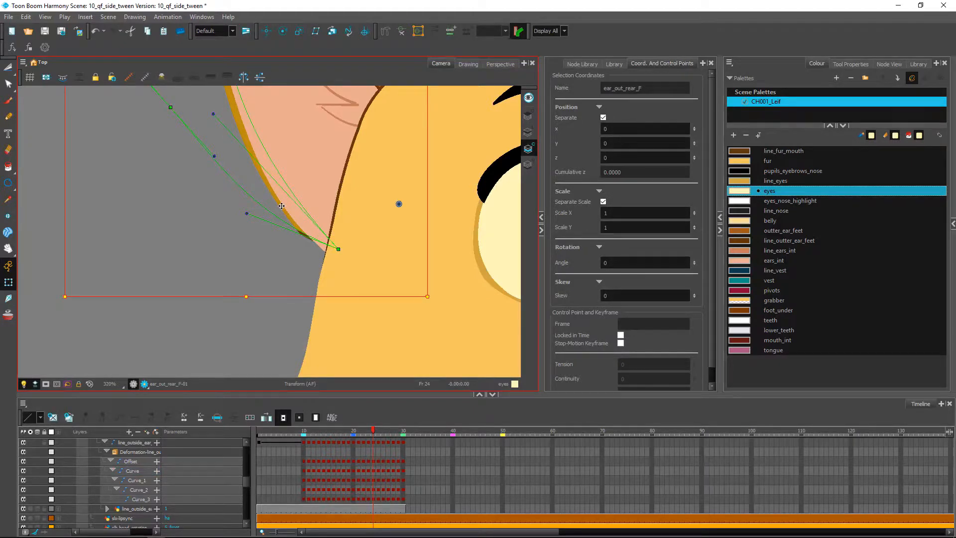
click(281, 206)
click(282, 205)
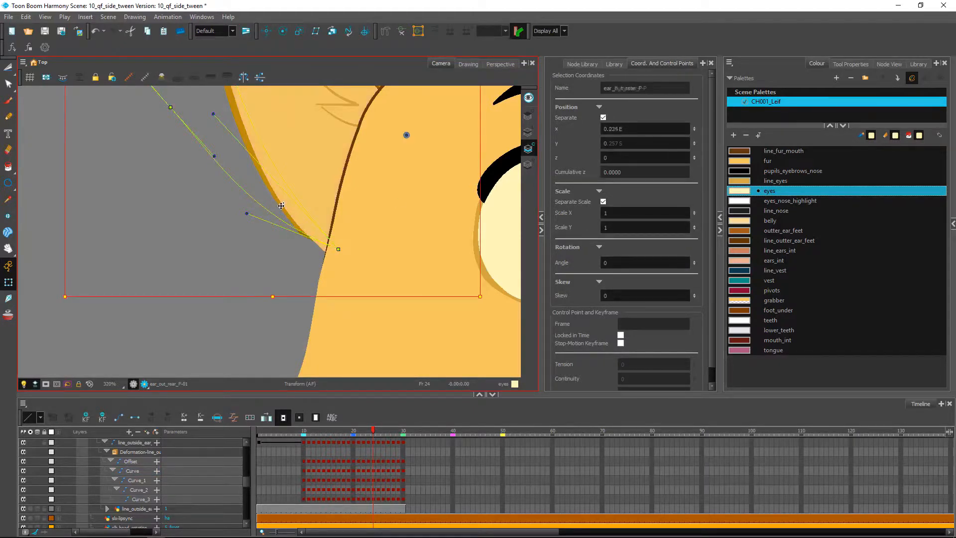
key(alt+Down)
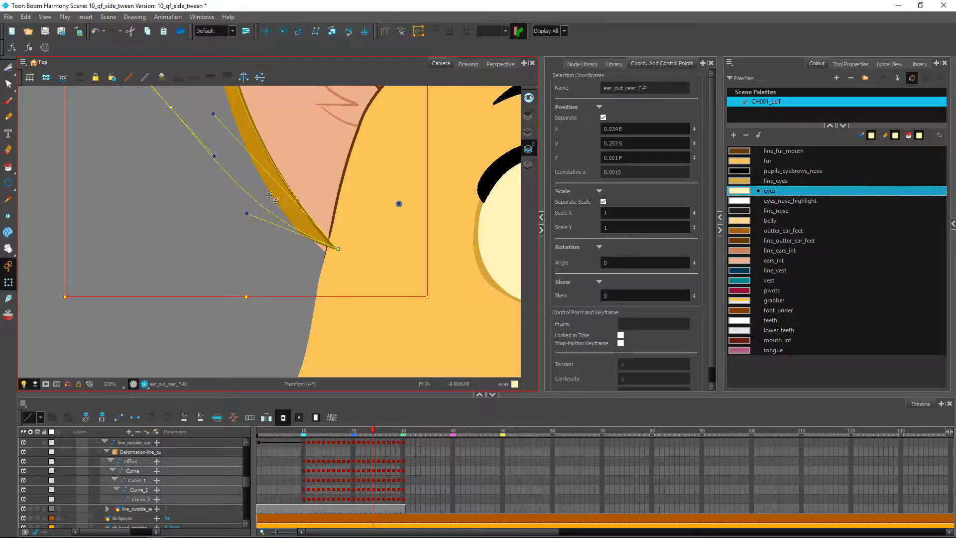
click(205, 208)
click(201, 263)
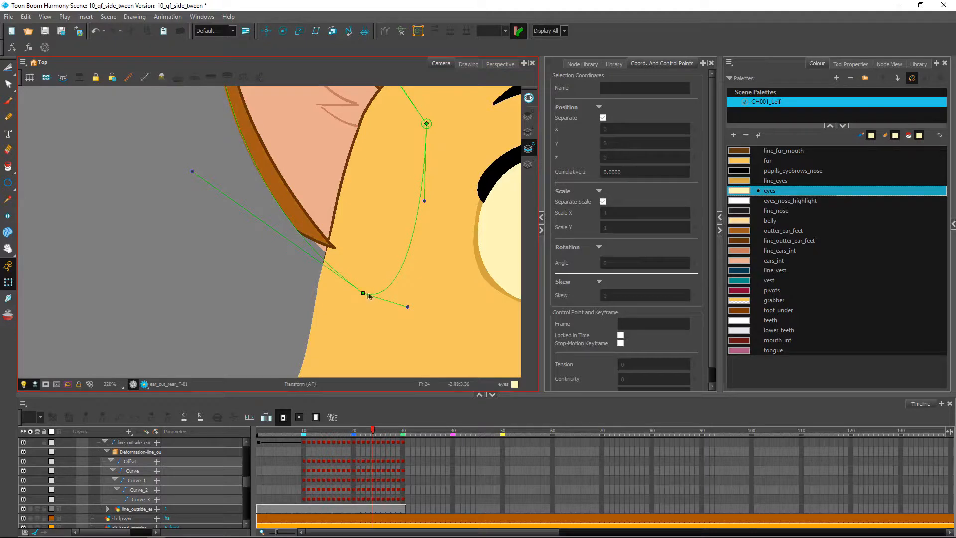
drag(367, 294, 372, 293)
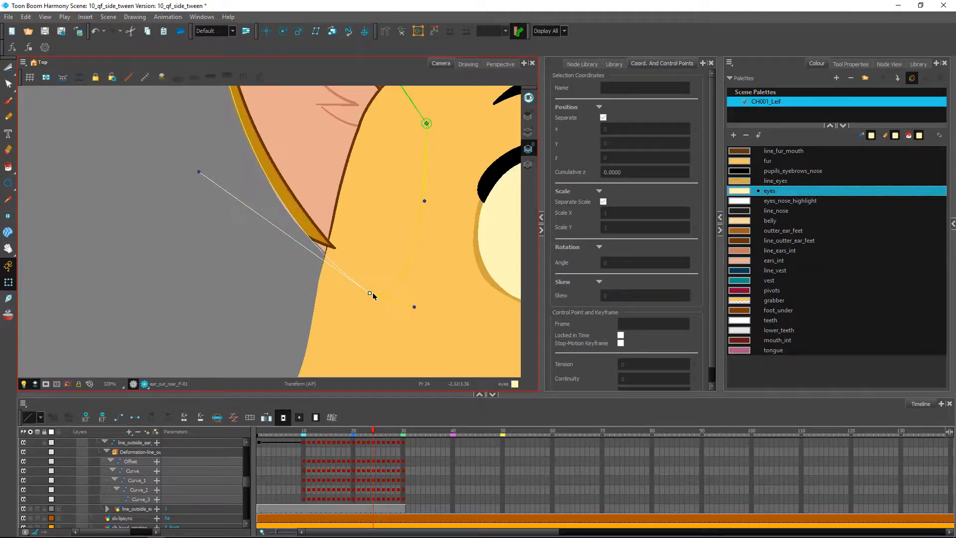
Display the deformation controls of the inner ear fill, ear_int_F, and move its bottom point up toward the ear tip at frame 24
click(323, 248)
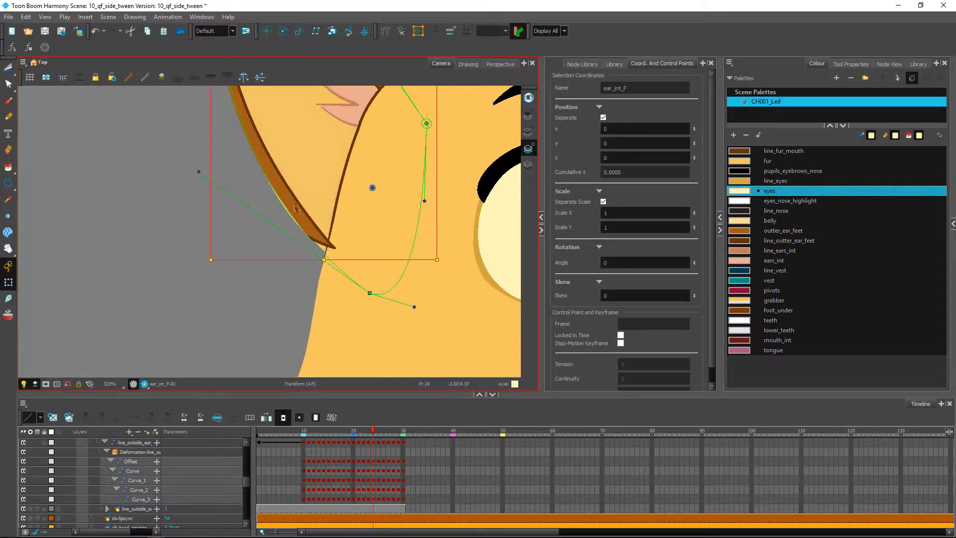
click(402, 32)
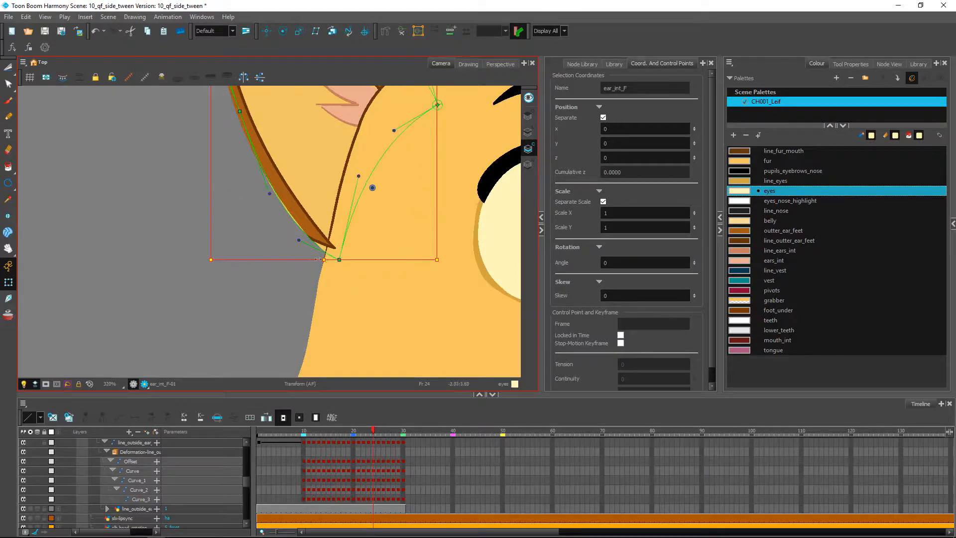
click(341, 274)
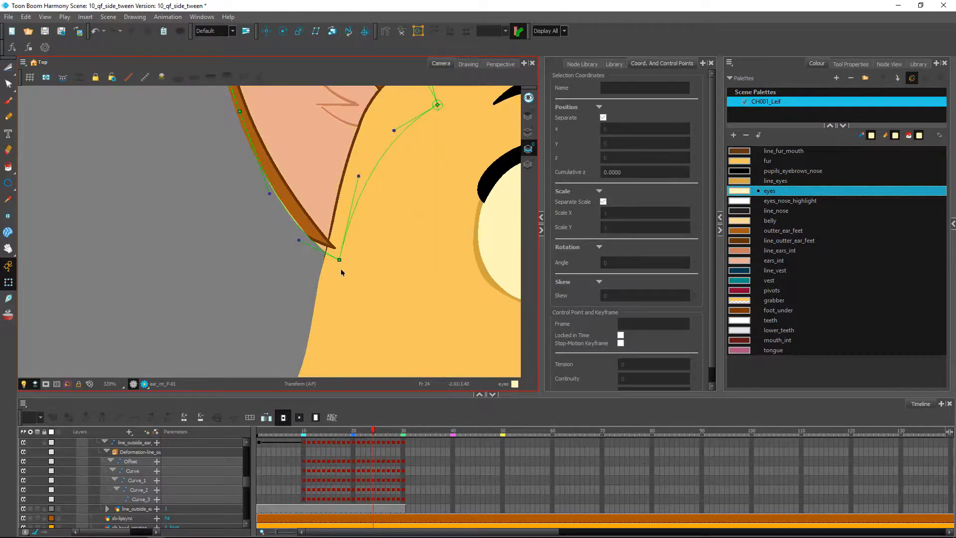
drag(339, 261, 341, 251)
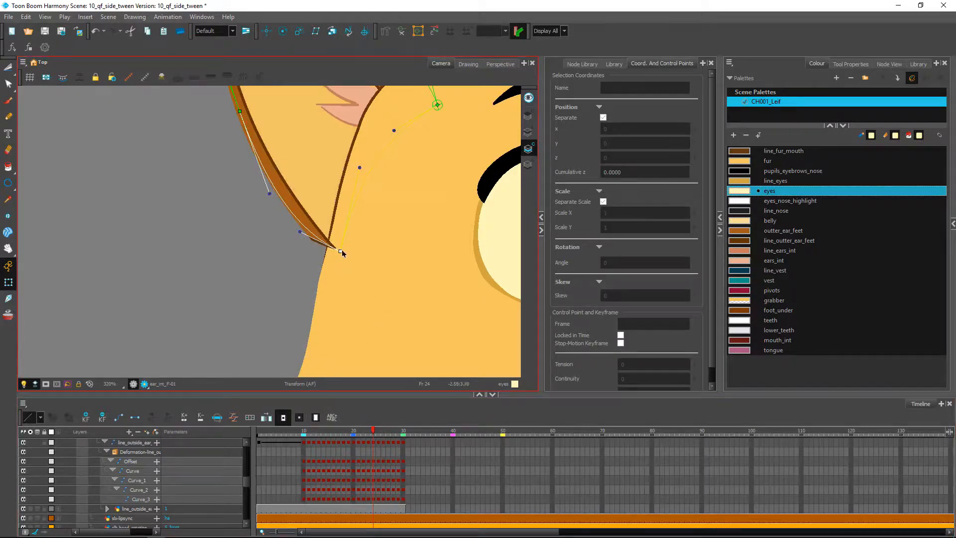
At frame 25, move the inner ear fill's bottom point up to the ear tip and adjust its inner-side curve handle slightly right
click(377, 433)
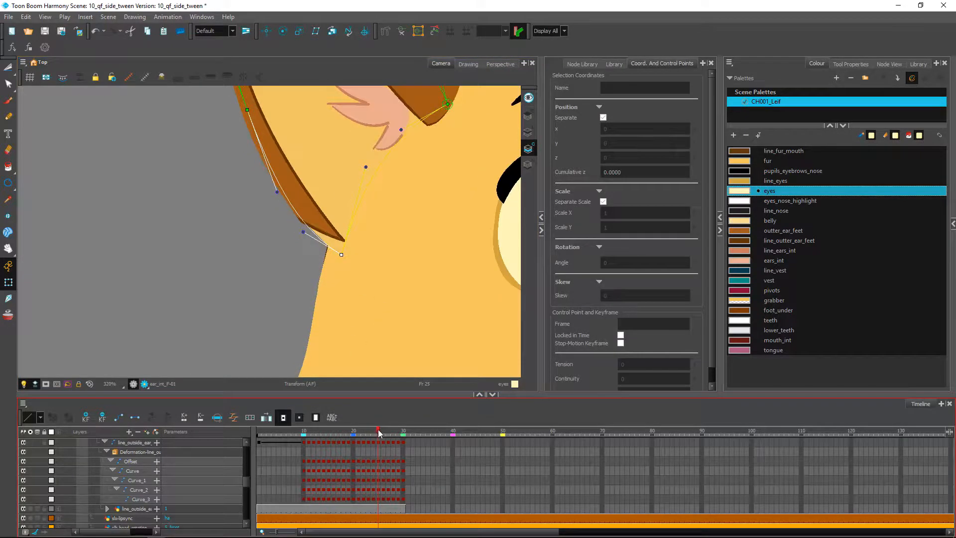
drag(343, 255, 341, 236)
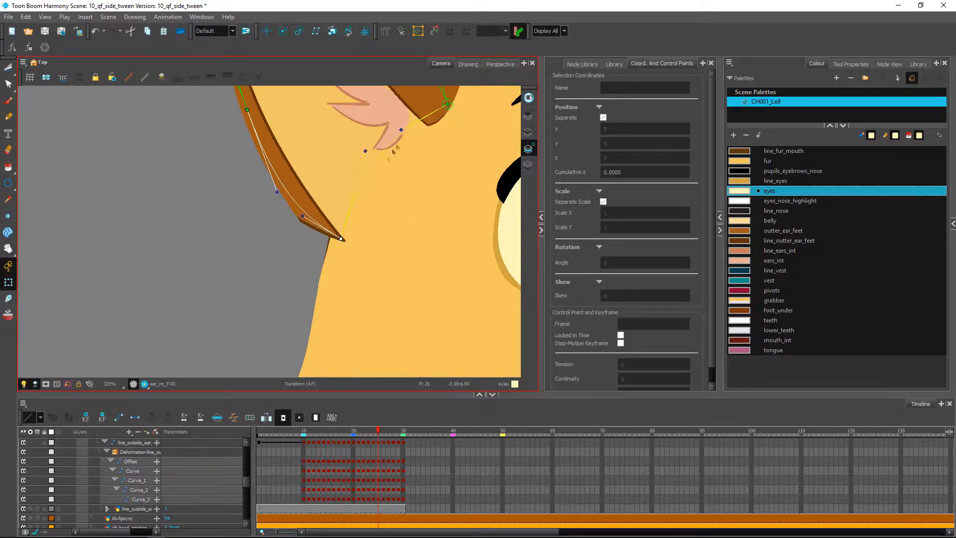
click(367, 152)
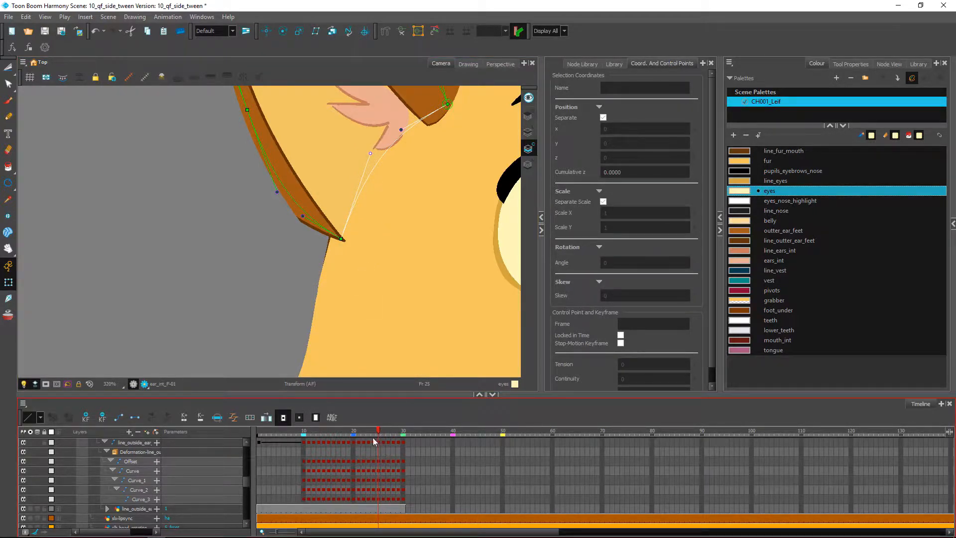
Find the inner ear fill's deformation in the timeline, collapse its curves under Offset, and select the Offset keyframe at frame 25
click(340, 240)
click(356, 451)
scroll(363, 463, up, 1)
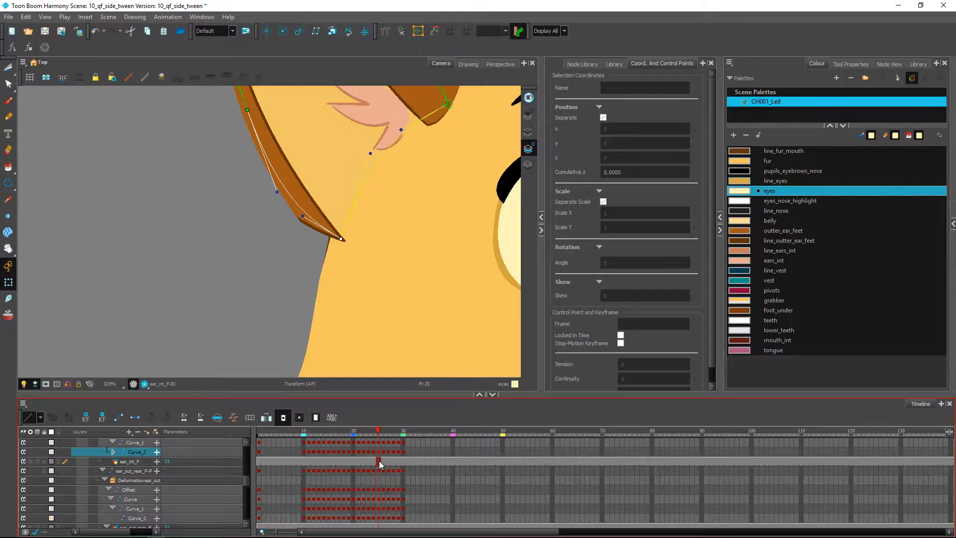
scroll(380, 457, up, 1)
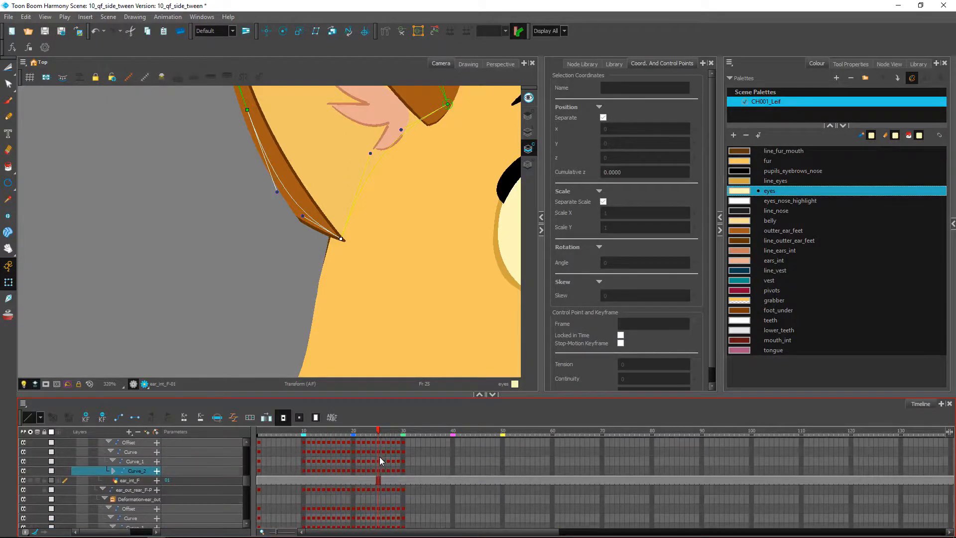
click(109, 442)
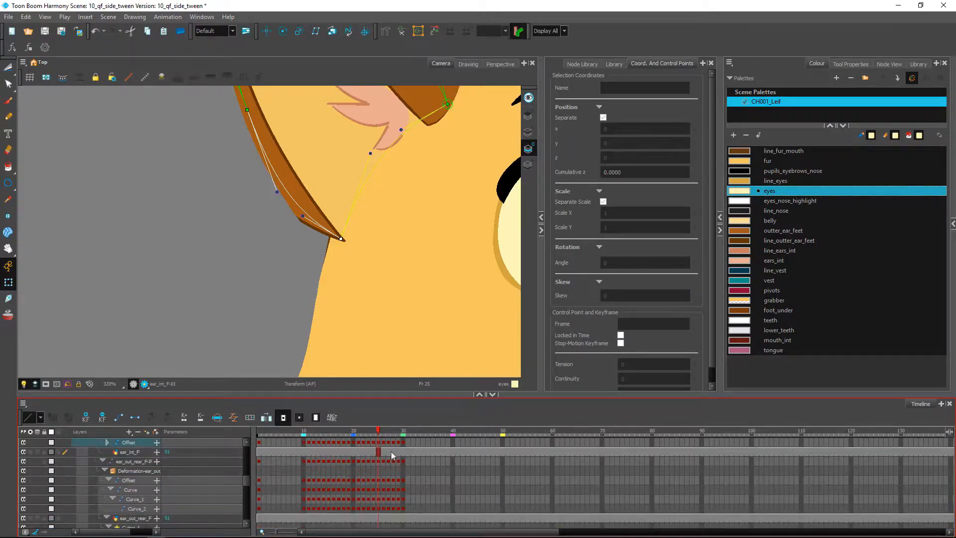
click(379, 442)
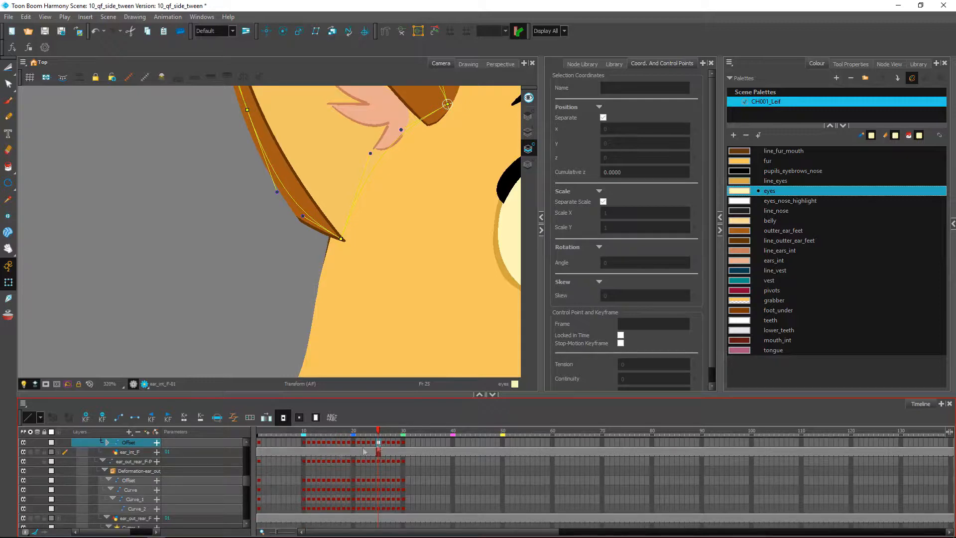
scroll(148, 459, up, 1)
click(105, 443)
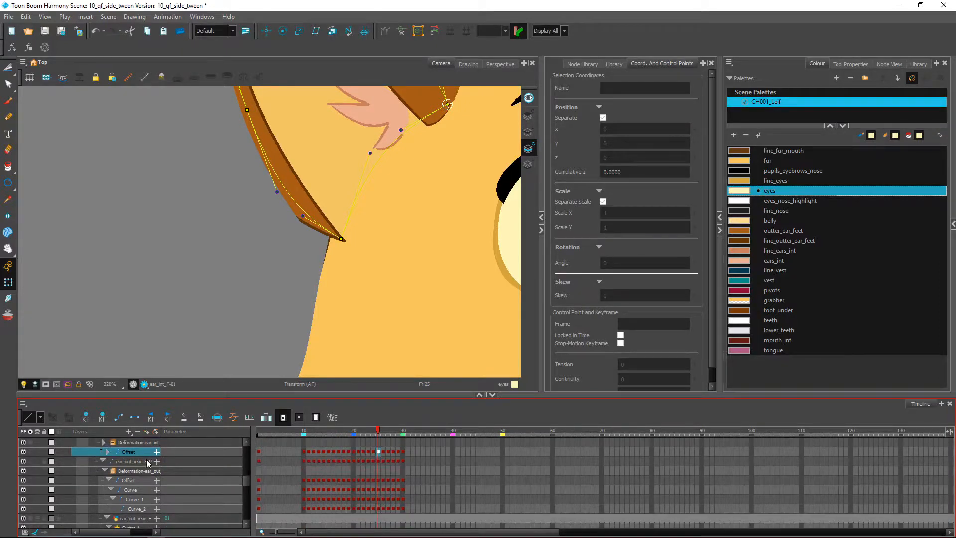
scroll(145, 461, up, 1)
click(149, 452)
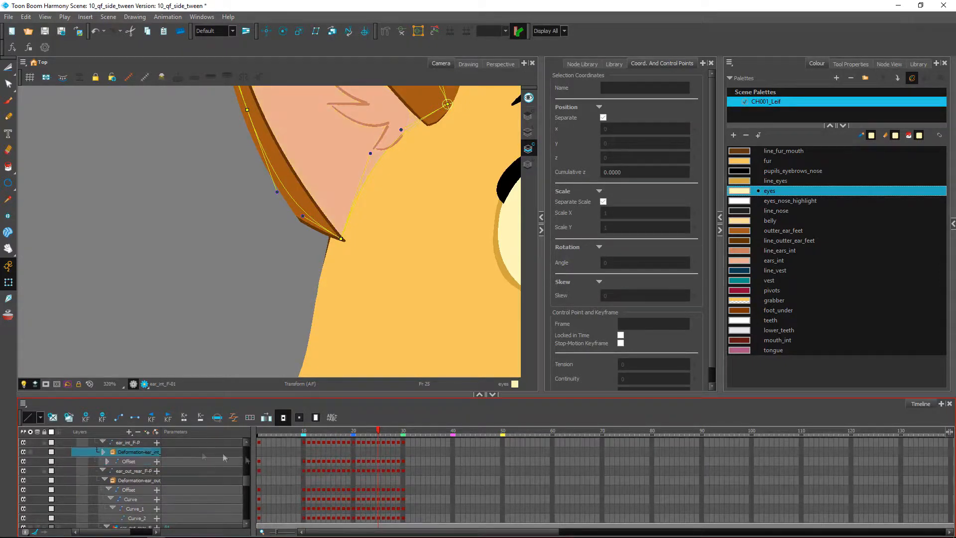
click(379, 461)
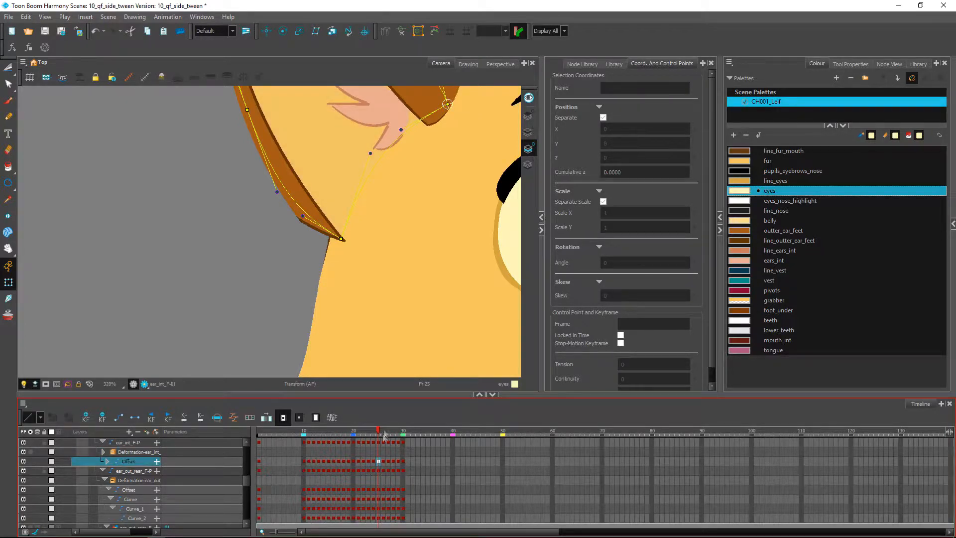
Delete the inner ear fill's deformation keyframes at frames 26 to 29 and set the gap to interpolate as motion from frame 25 to 30
mouse_move(379, 431)
mouse_down()
mouse_move(387, 463)
mouse_move(398, 468)
mouse_up()
key(Delete)
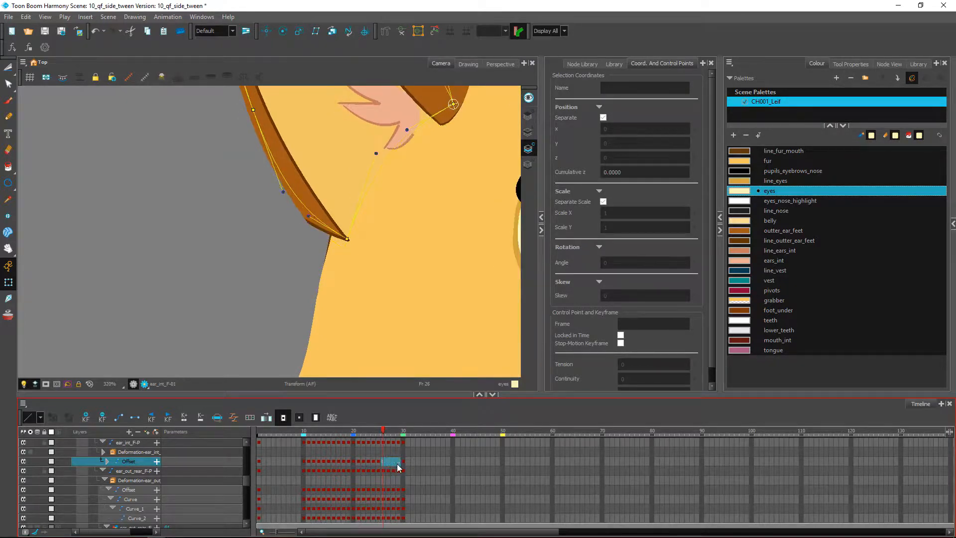
click(394, 463)
click(119, 417)
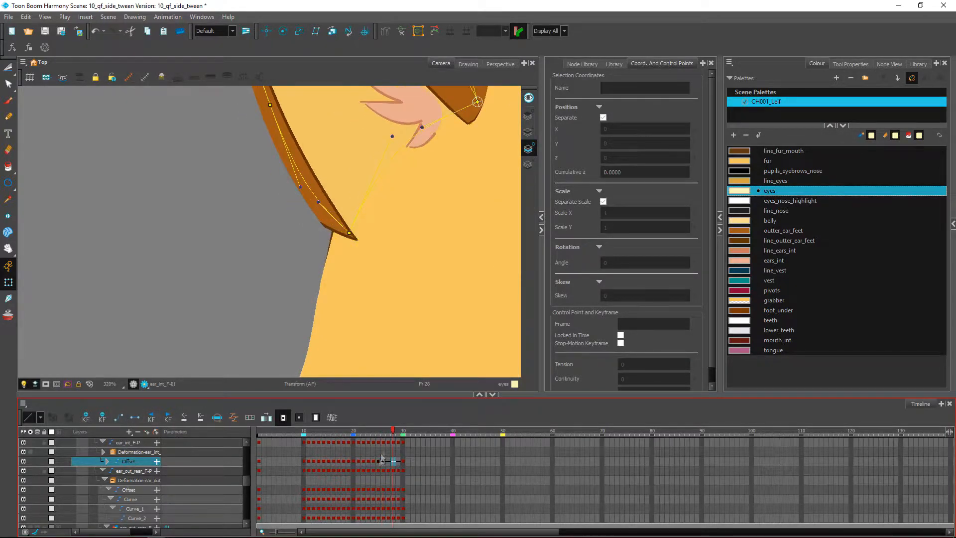
mouse_move(393, 431)
mouse_down()
mouse_move(383, 433)
mouse_move(418, 438)
mouse_move(385, 445)
mouse_move(402, 447)
mouse_move(380, 441)
mouse_up()
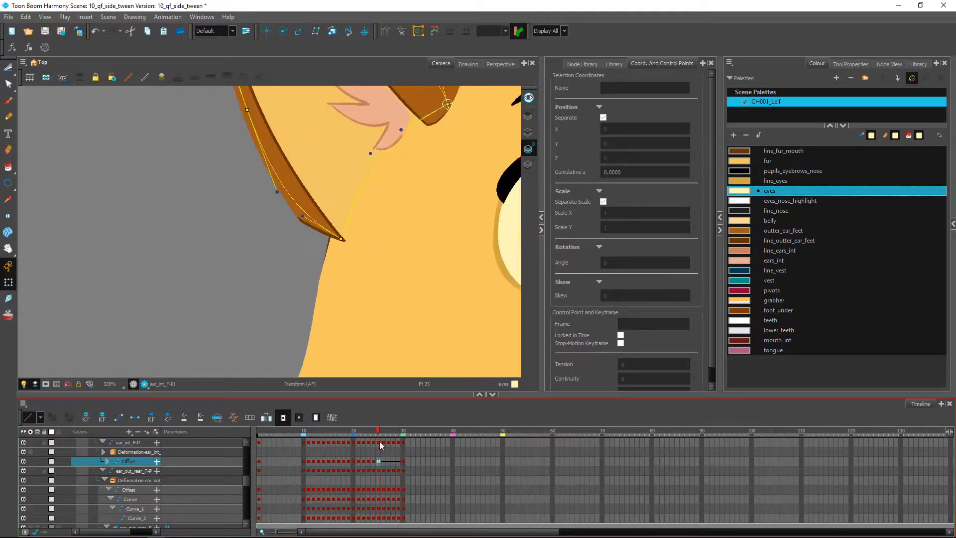
At frame 25, move the bottom deformer point of ear_out_rear_F up and right, and pull its curve handle outward to match the outer ear line
click(307, 192)
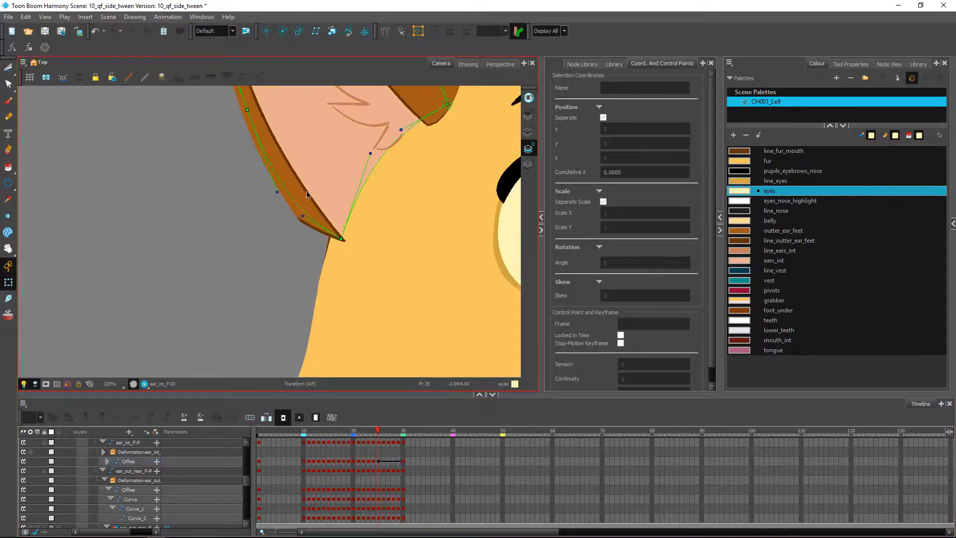
click(293, 219)
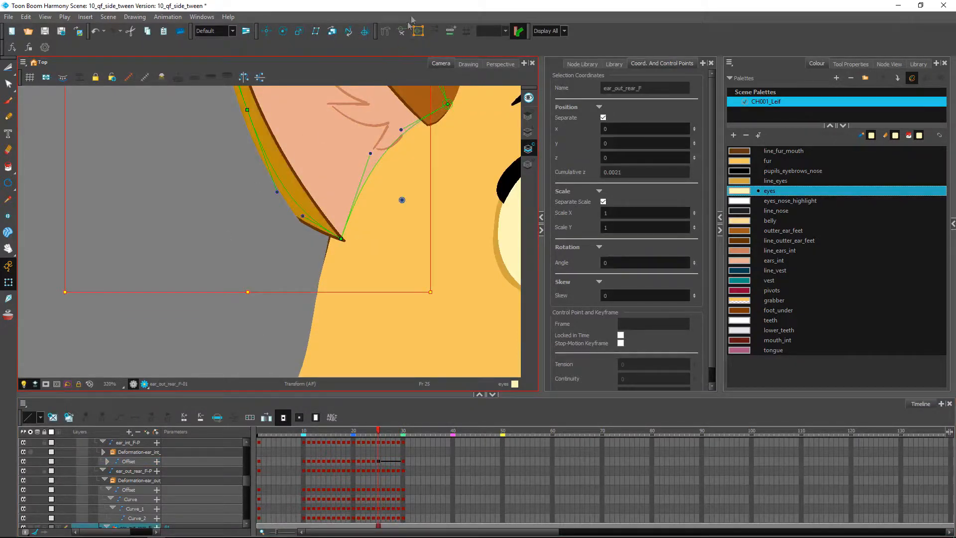
click(257, 222)
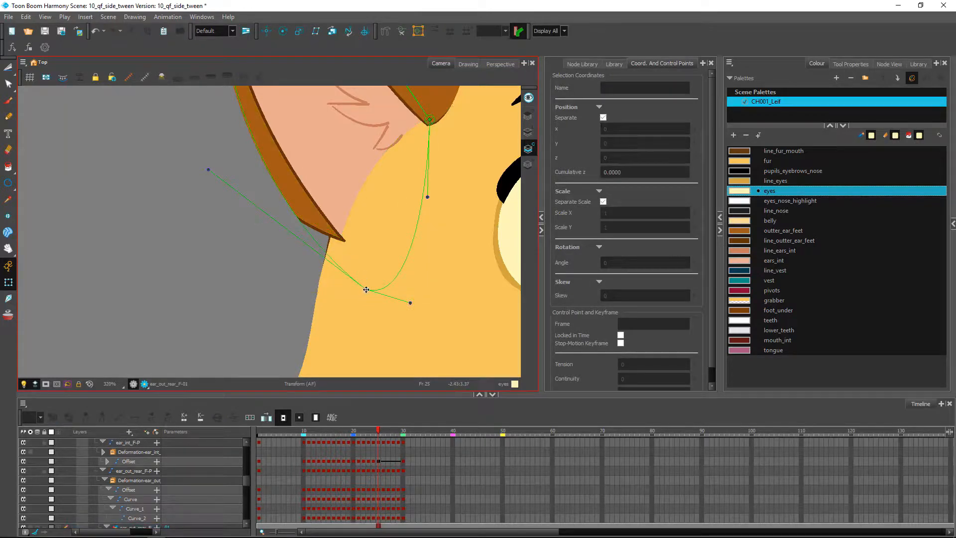
drag(366, 290, 375, 278)
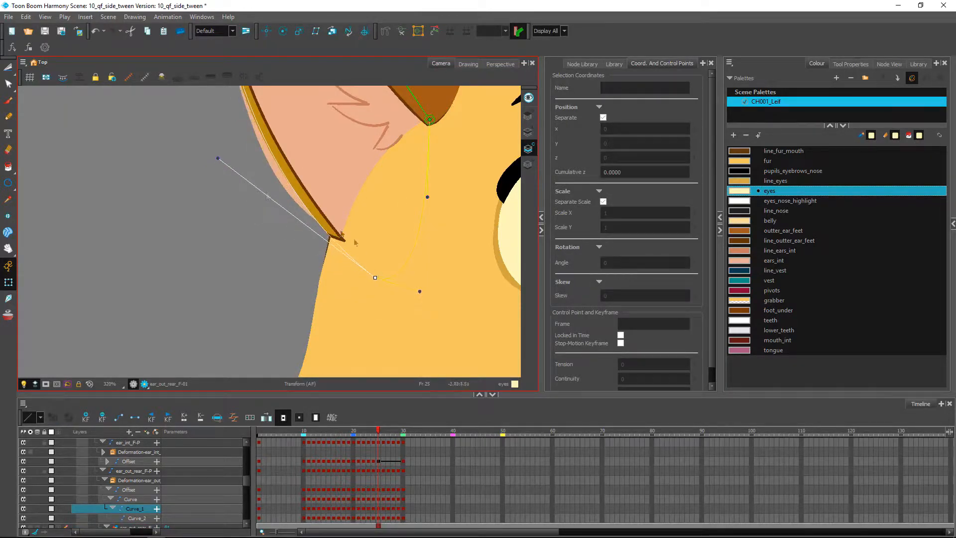
drag(218, 160, 203, 168)
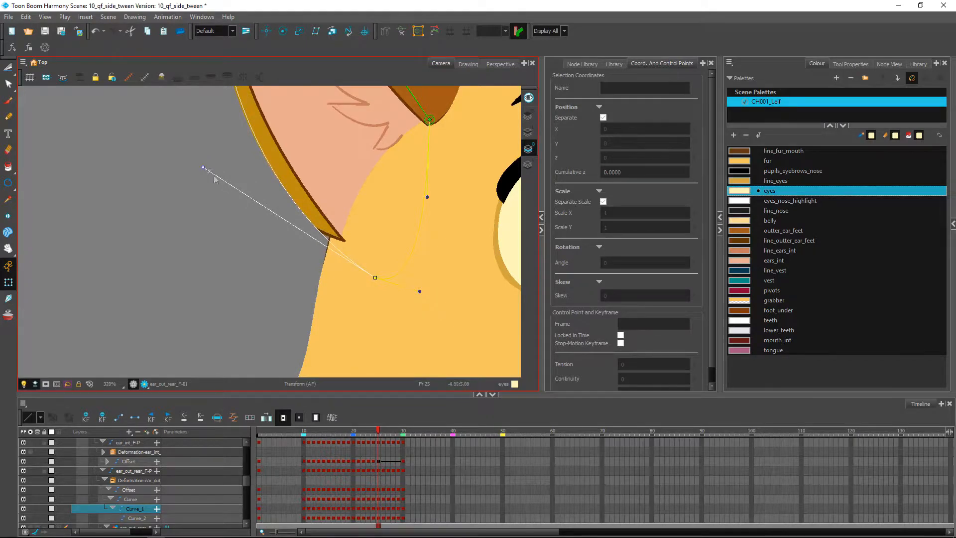
Collapse the ear_out_rear_F deformation, delete its Offset keyframes at frames 26 to 29, and interpolate the gap as motion
mouse_move(380, 430)
mouse_down()
mouse_move(404, 429)
mouse_move(378, 430)
mouse_up()
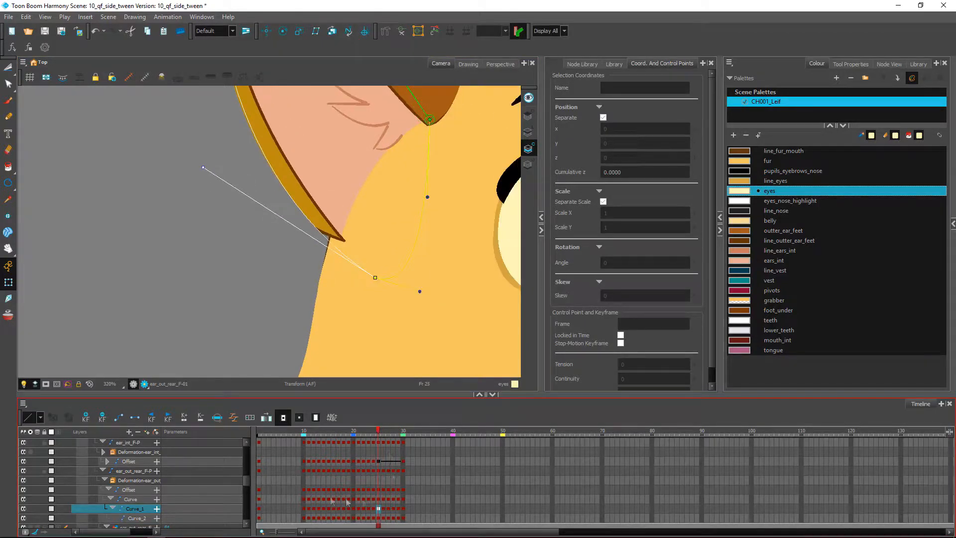
click(104, 480)
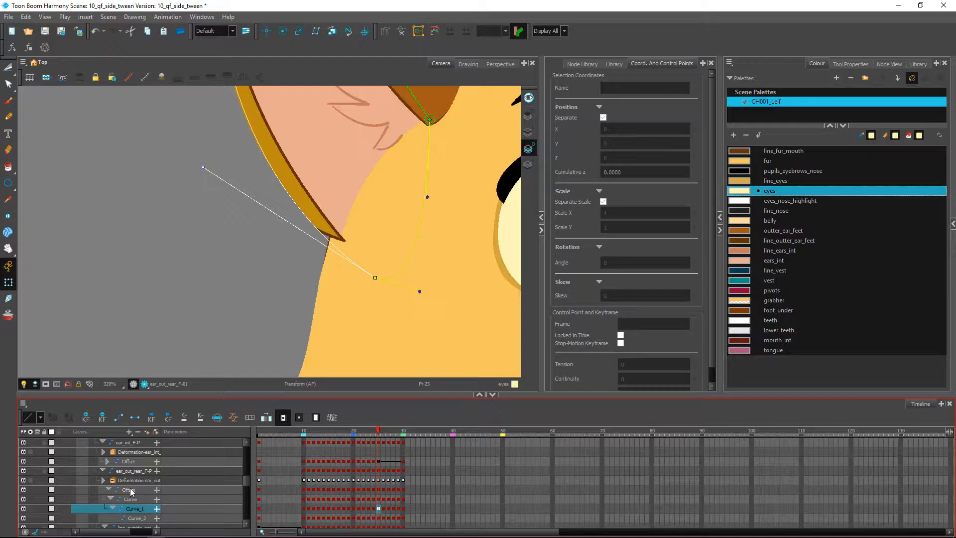
click(109, 490)
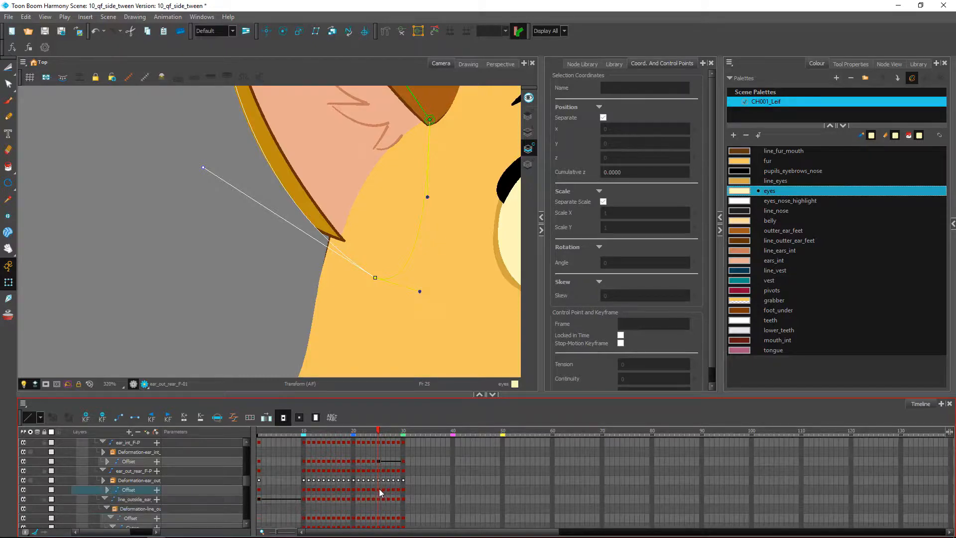
drag(383, 491, 400, 493)
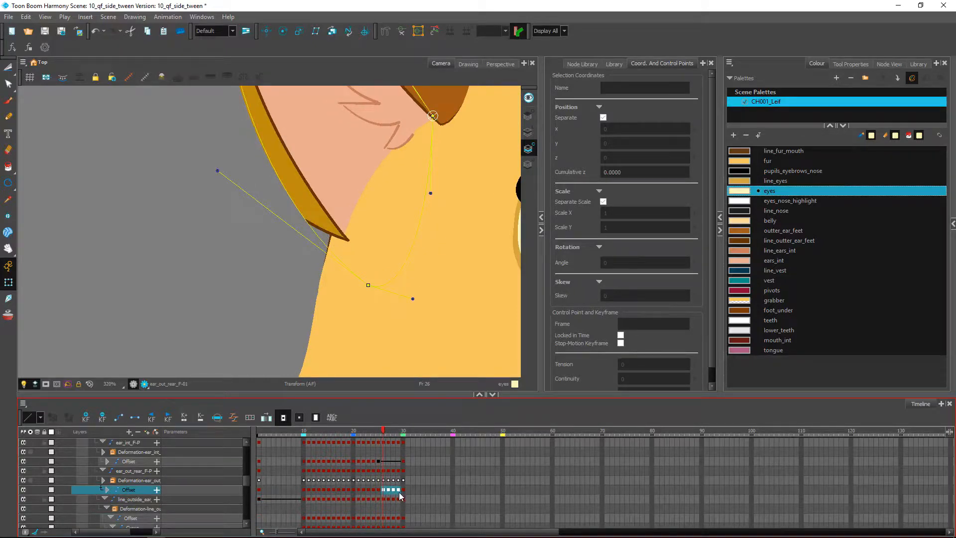
click(389, 490)
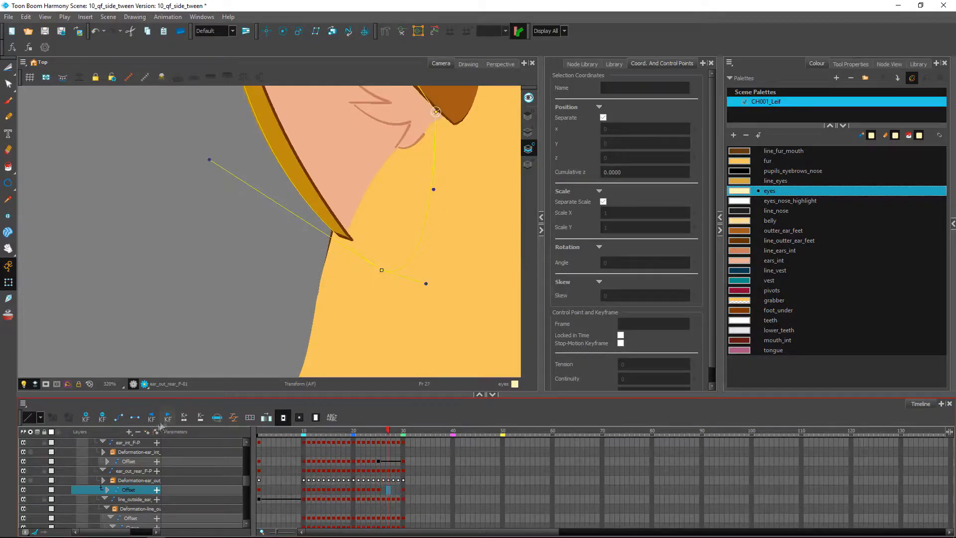
Create keyframes on every frame from 24 to 30 for the ear_int_F and ear_out_rear_F deformations, keeping existing keyframes
click(376, 433)
drag(376, 433, 371, 461)
click(399, 490)
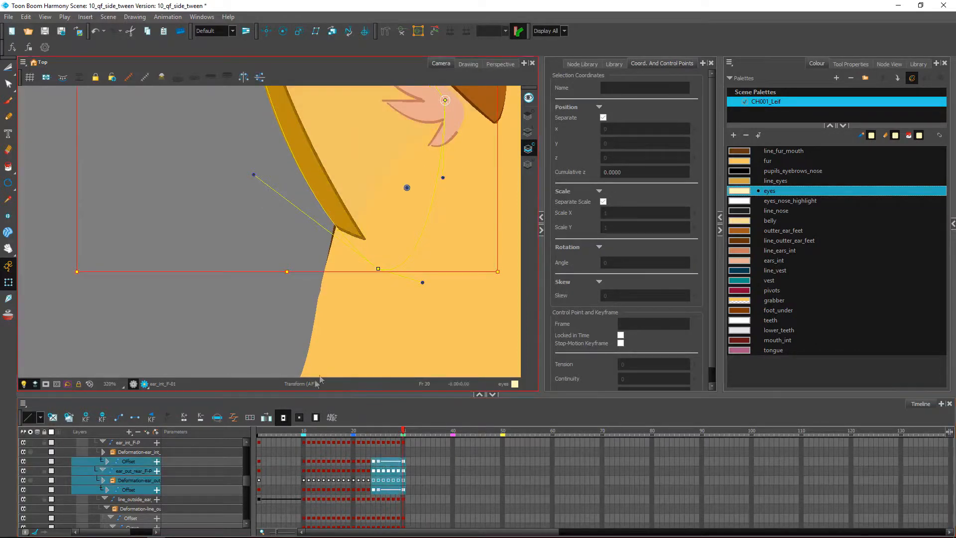
click(250, 418)
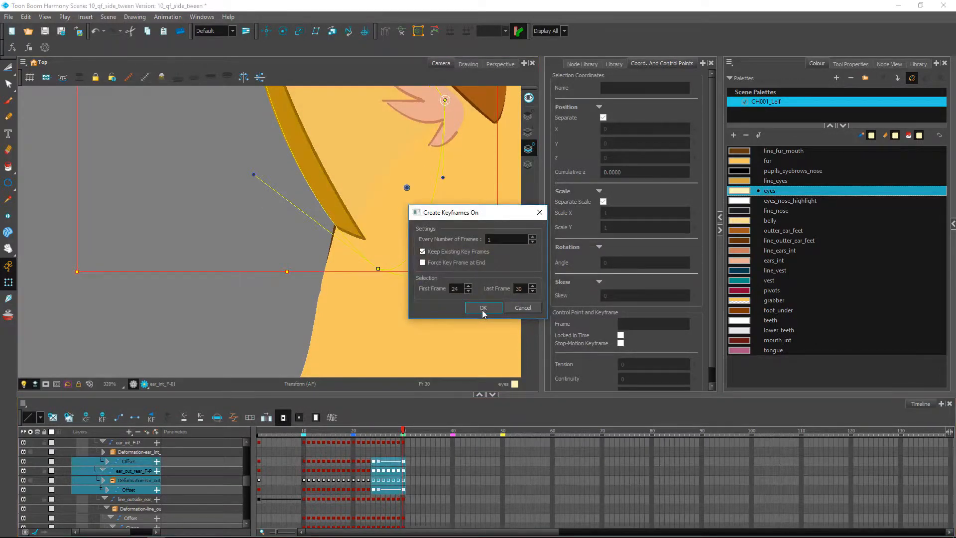
click(483, 307)
click(223, 297)
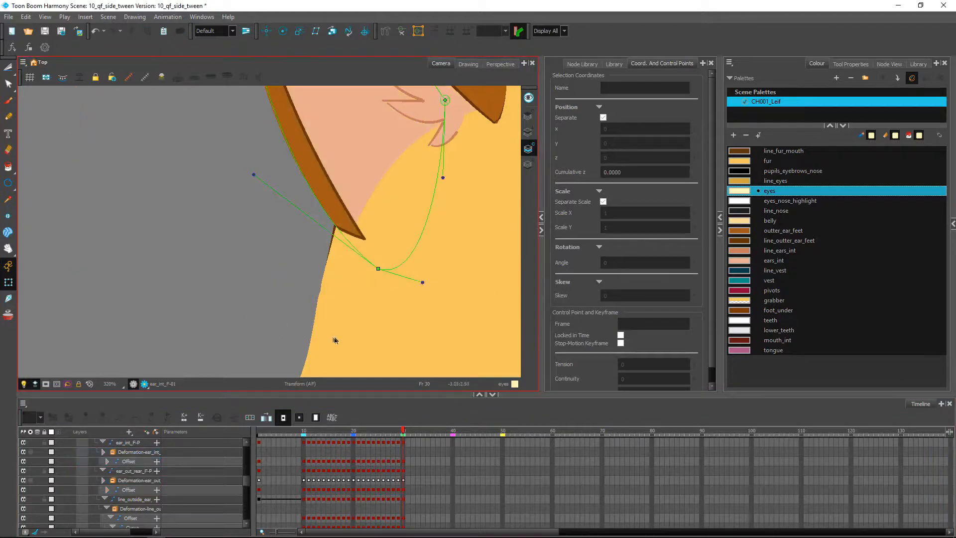
Review the head turn between frames 20 and 30, checking the near ear and the far ear's tip, ear_tip_B
scroll(339, 248, down, 4)
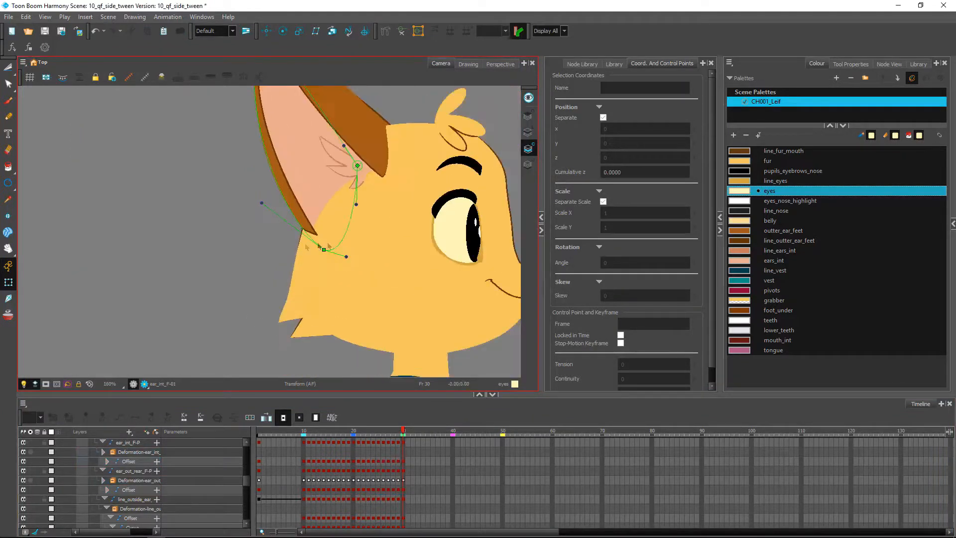
key(space)
drag(216, 257, 167, 298)
drag(404, 430, 395, 451)
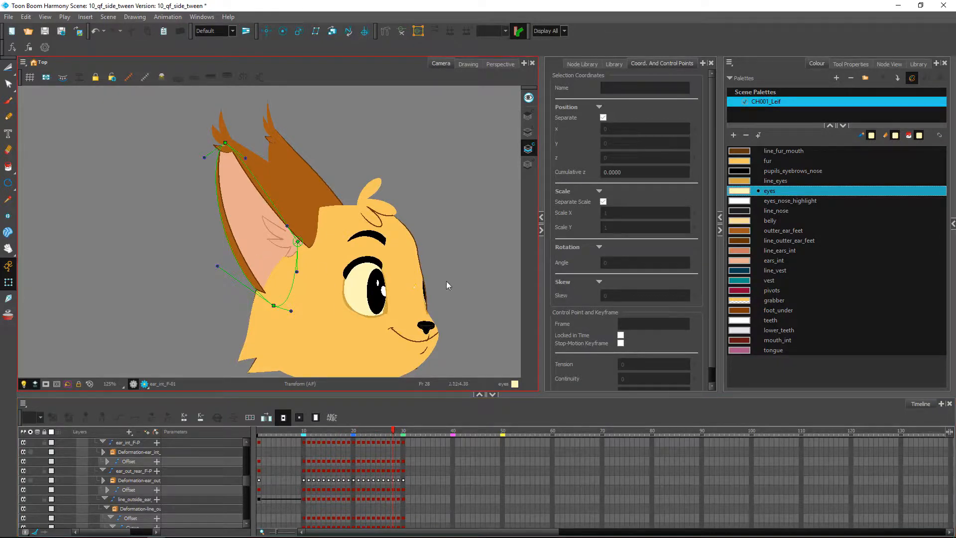
click(271, 135)
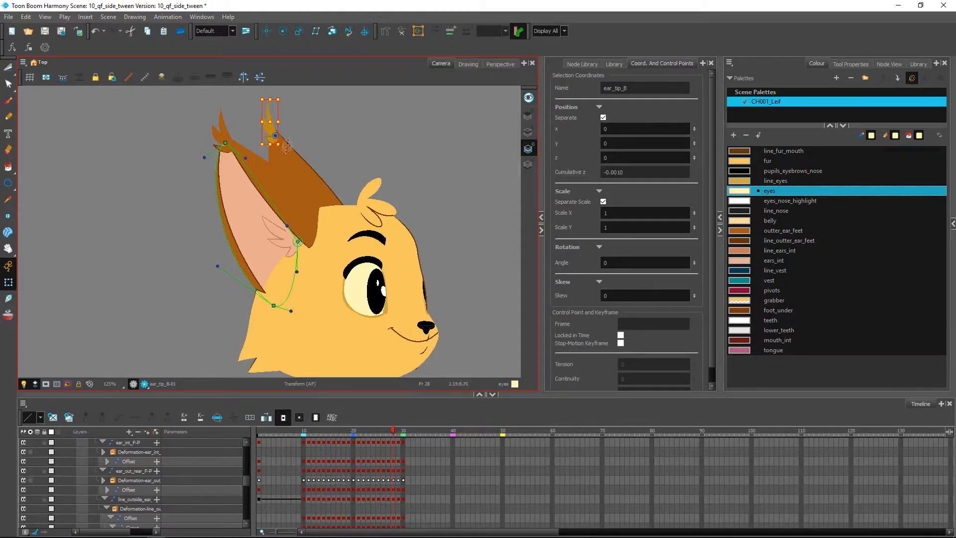
drag(388, 433, 363, 435)
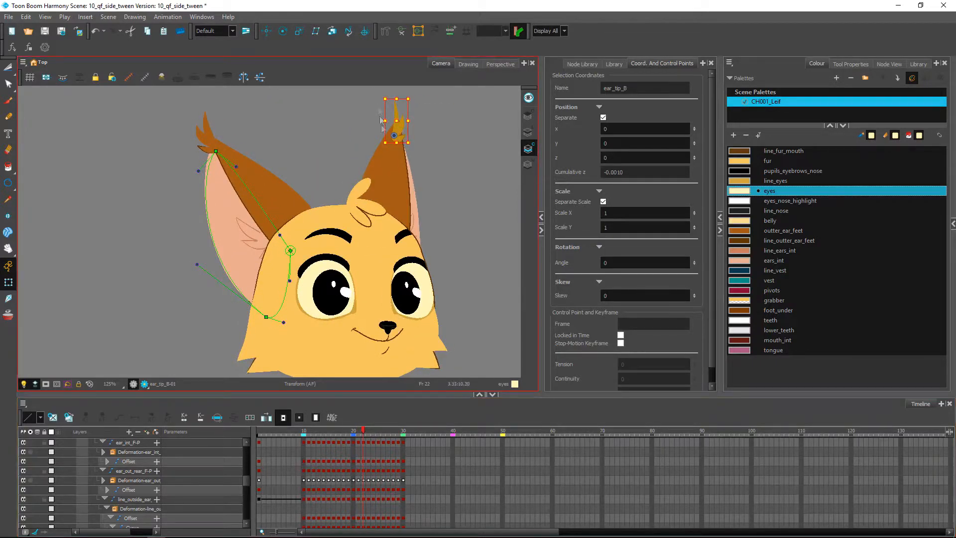
click(367, 434)
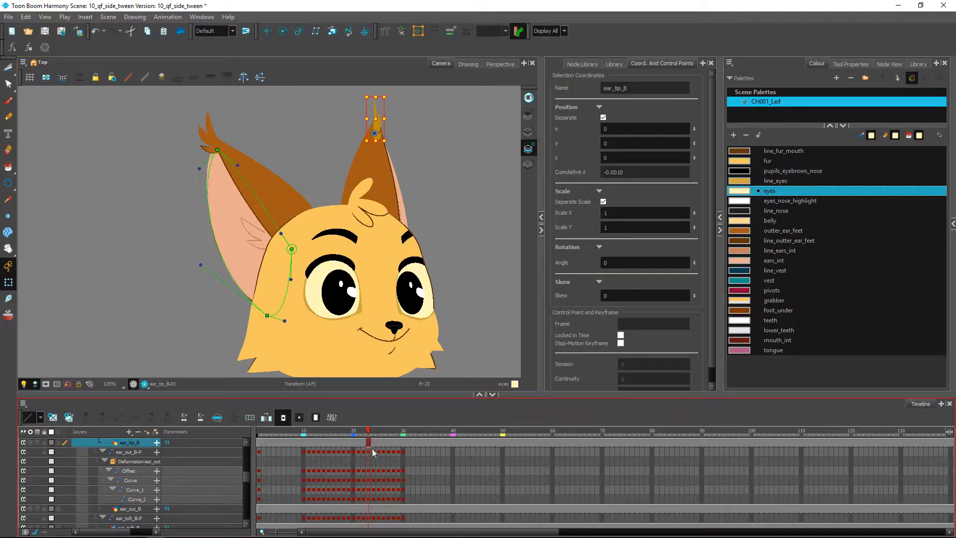
Select the far ear tip's peg, ear_tip_B-P, and delete its keyframes at frames 21 to 29
click(604, 213)
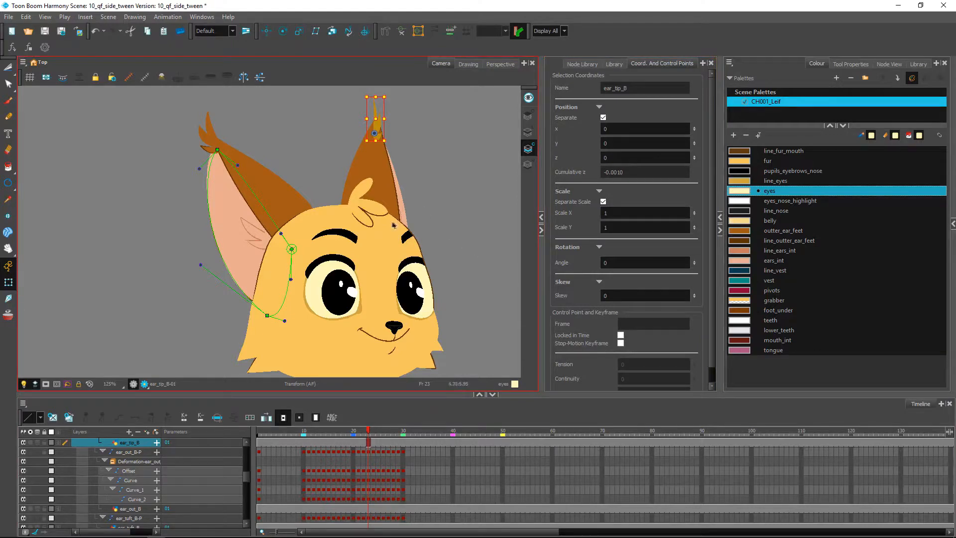
click(428, 161)
click(378, 125)
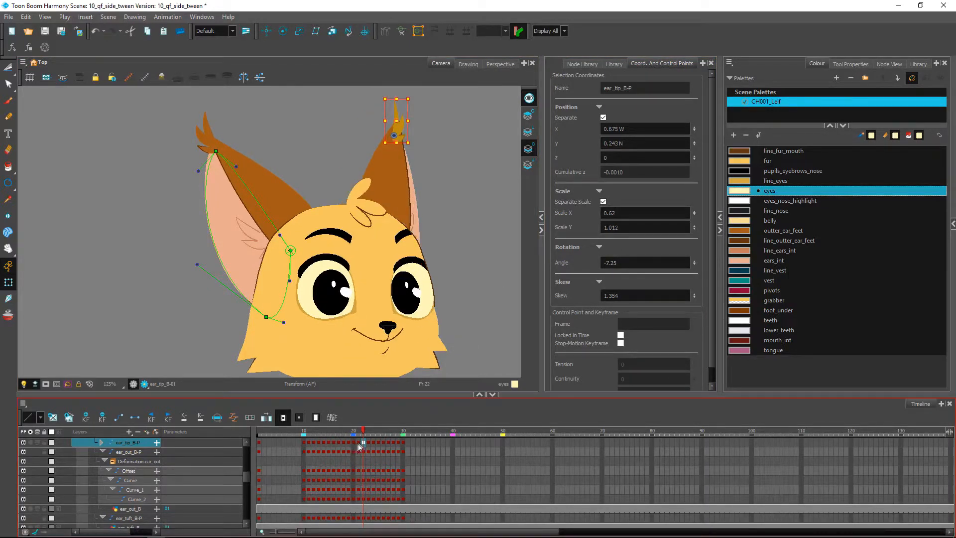
drag(359, 442, 397, 443)
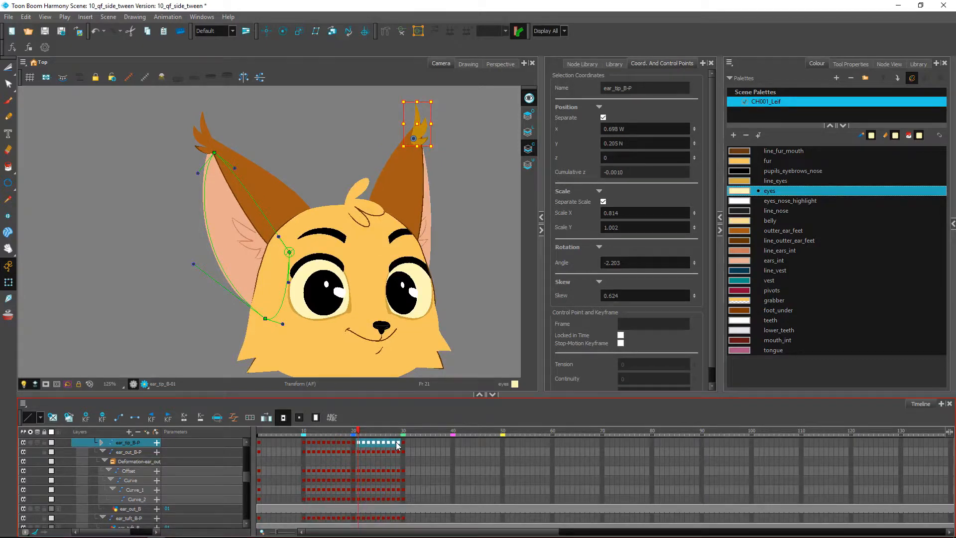
key(Delete)
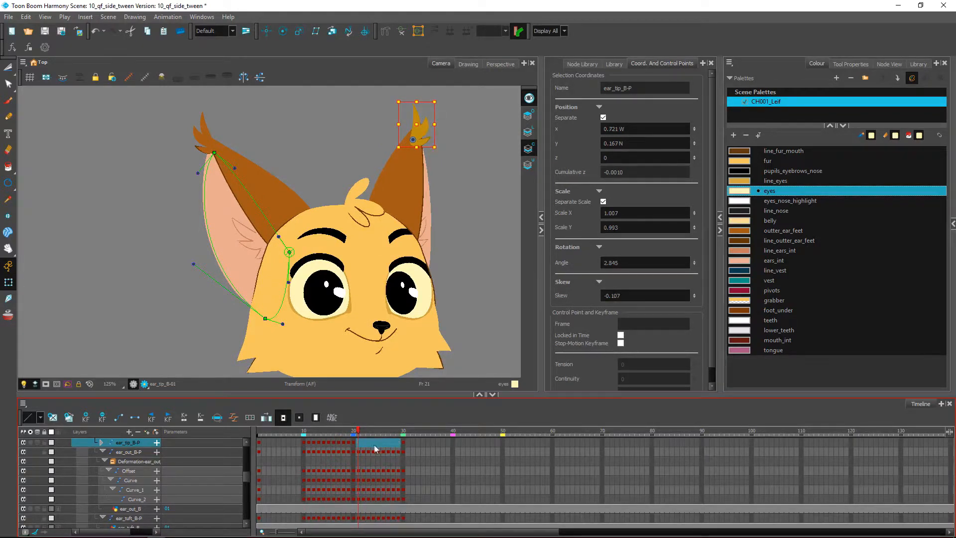
At frame 25, move, scale, rotate and skew the far ear tip to fit the ear, and interpolate frames 20 to 25 as motion
click(376, 444)
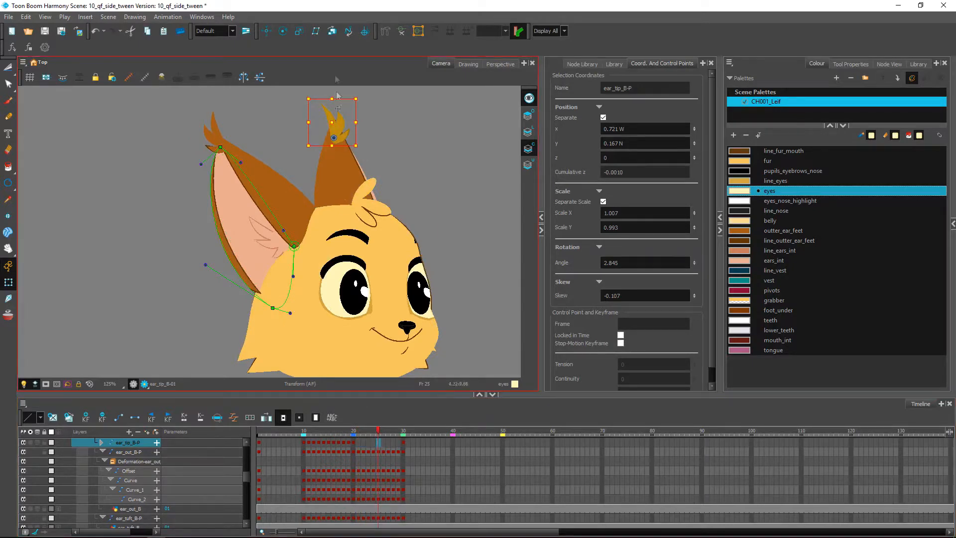
drag(354, 119, 338, 115)
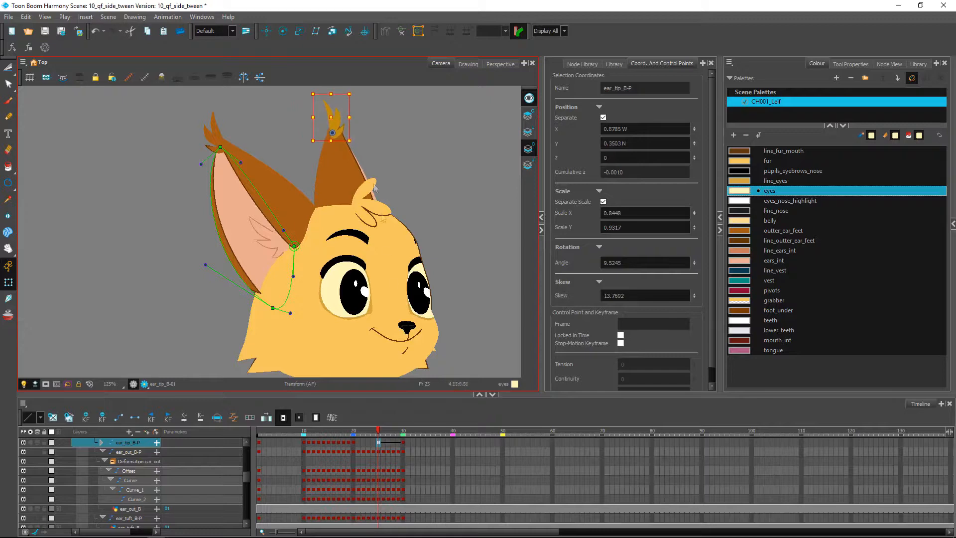
drag(344, 94, 348, 95)
click(363, 442)
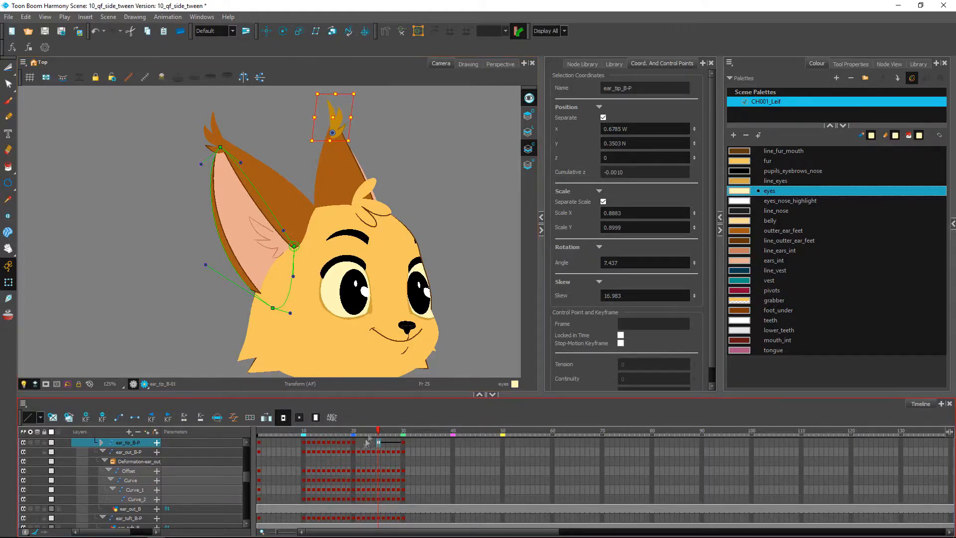
mouse_move(363, 430)
mouse_down()
mouse_move(354, 432)
mouse_move(382, 431)
mouse_up()
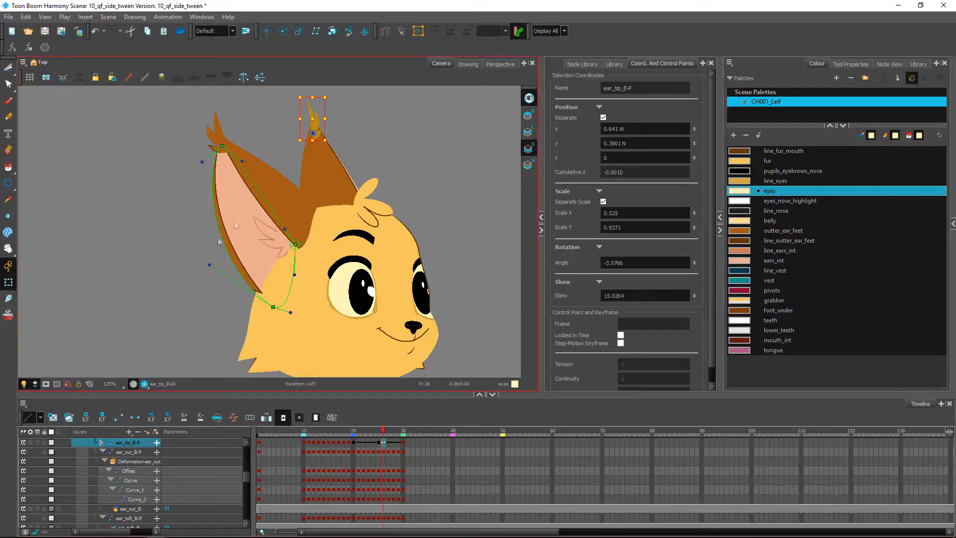
At frame 26, flip the far ear tip with a Scale X of -1, then resize and reposition it to fit the ear's top
click(623, 212)
text(-1)
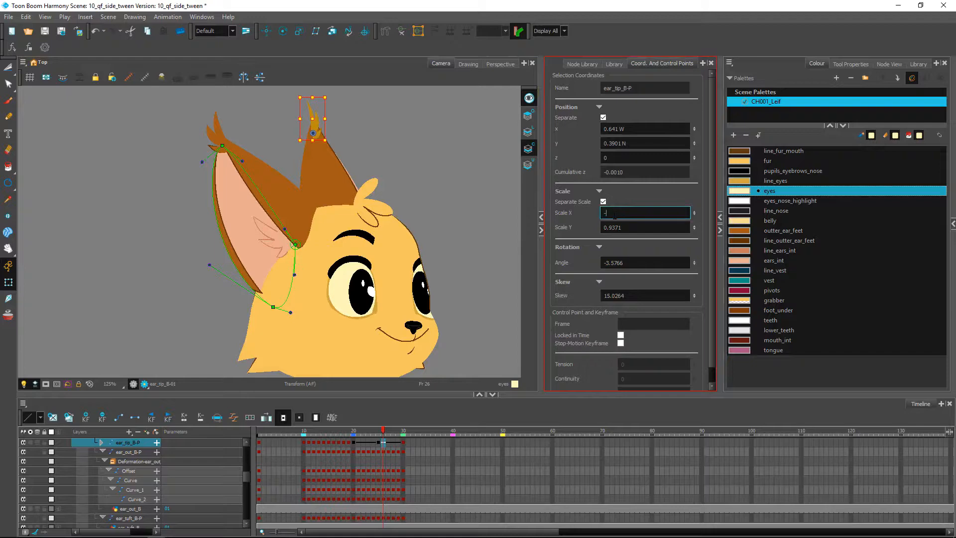
key(Return)
mouse_move(327, 97)
mouse_down()
mouse_move(341, 108)
mouse_move(299, 129)
mouse_up()
click(373, 134)
click(312, 121)
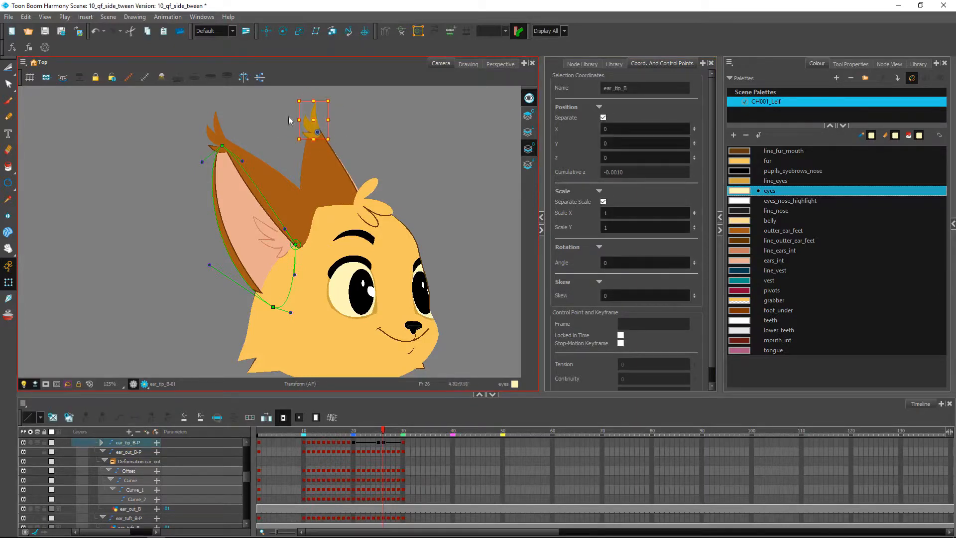
drag(303, 120, 312, 125)
mouse_move(384, 434)
mouse_down()
mouse_move(394, 435)
mouse_move(375, 434)
mouse_up()
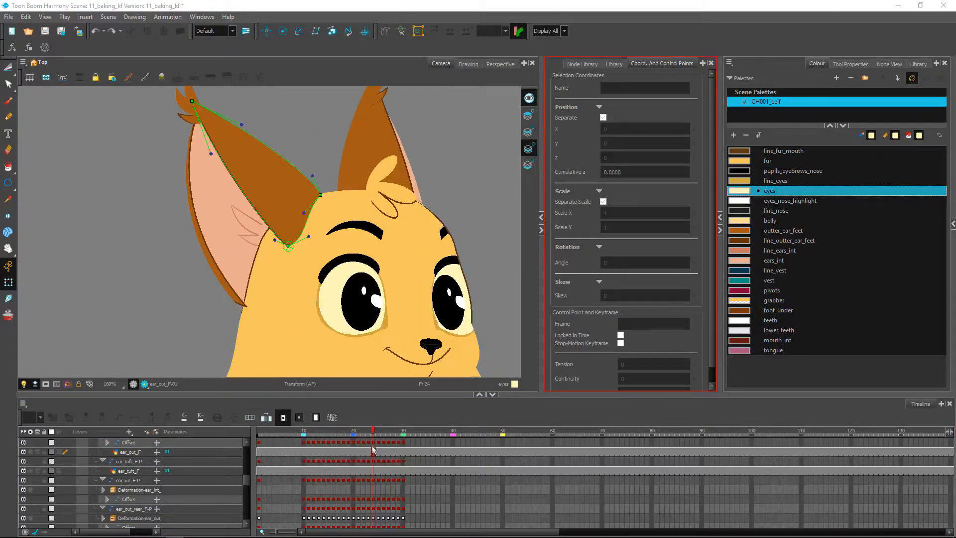
At frame 24, move the bottom deformer point of ear_out_F up and left to the head line and adjust its curve handle
drag(351, 433, 373, 435)
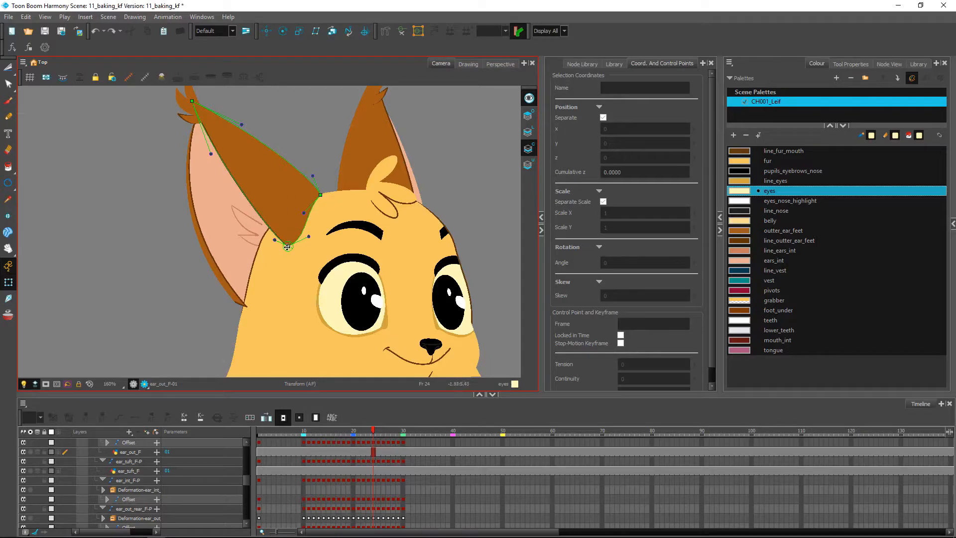
drag(289, 246, 299, 208)
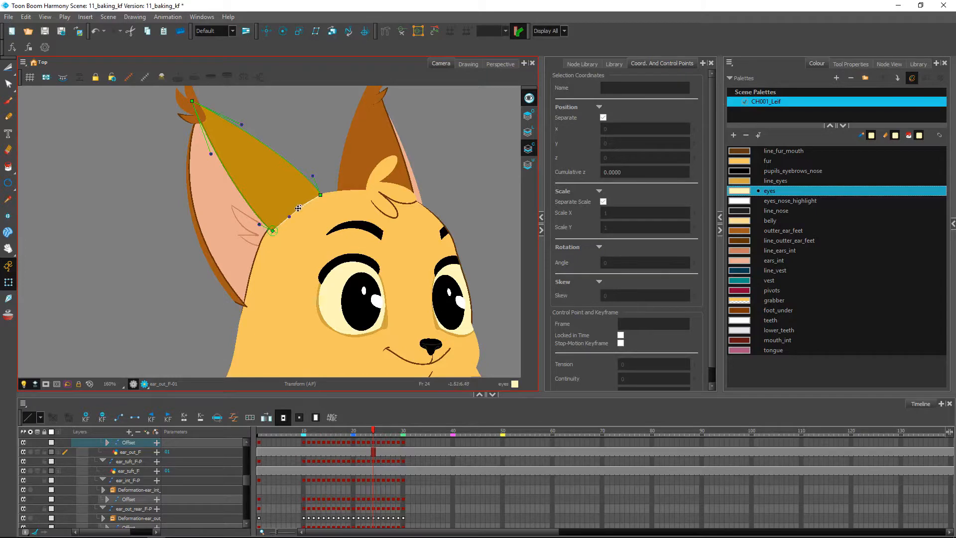
mouse_move(372, 431)
mouse_down()
mouse_move(363, 432)
mouse_move(373, 431)
mouse_up()
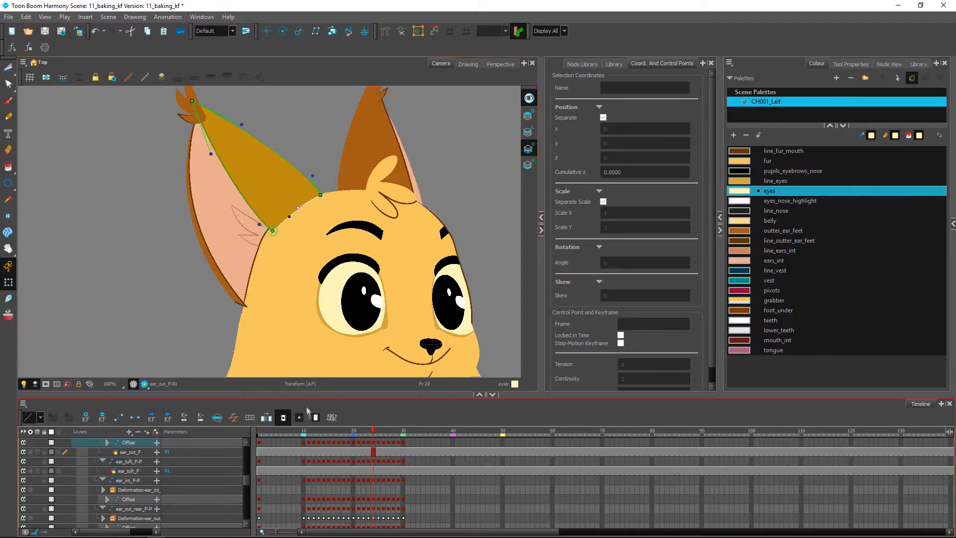
Delete the ear_out_F deformation's Offset keyframes at frames 25 to 29 and interpolate the gap to frame 30 as motion
drag(375, 433, 399, 447)
key(Delete)
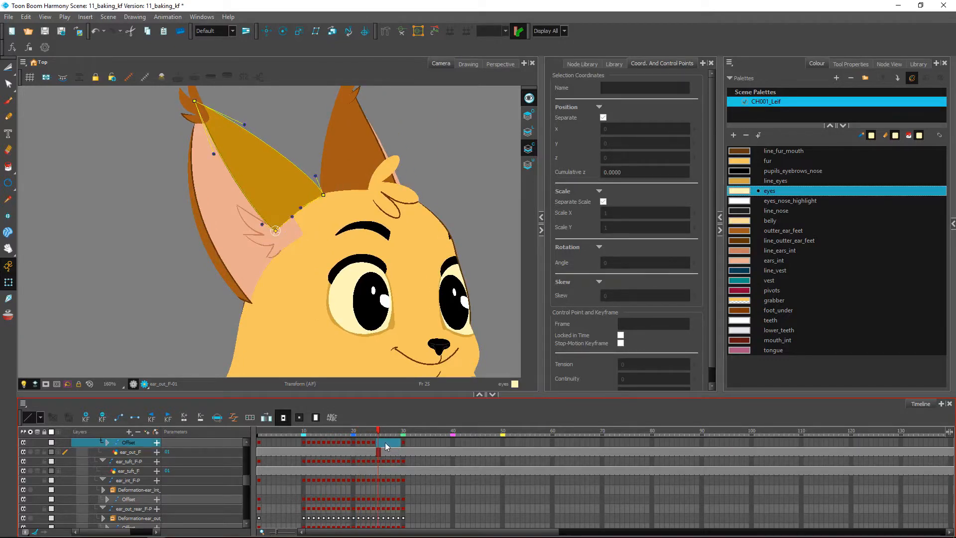
click(384, 444)
click(118, 418)
drag(375, 434, 398, 444)
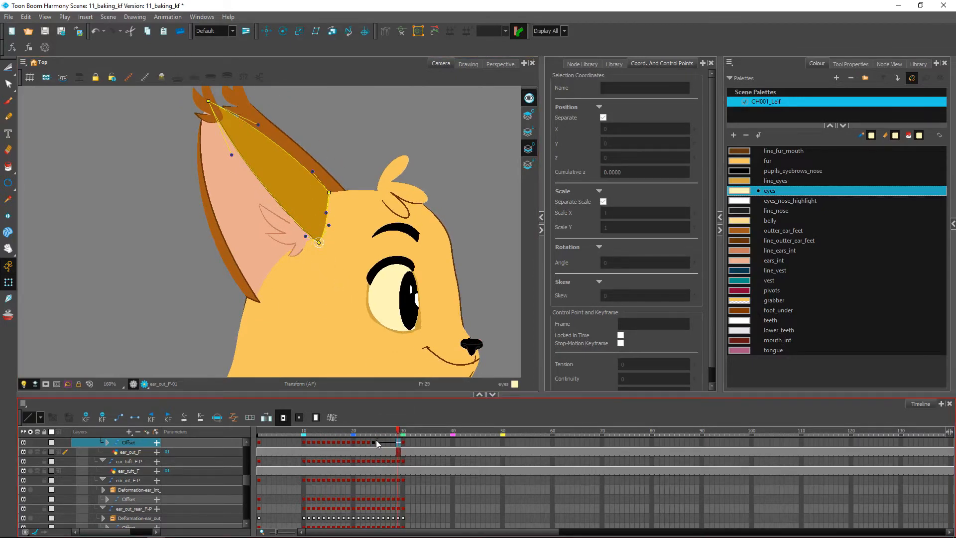
Create keyframes on every frame from 24 to 30 for the ear_out_F deformation
drag(374, 441, 404, 442)
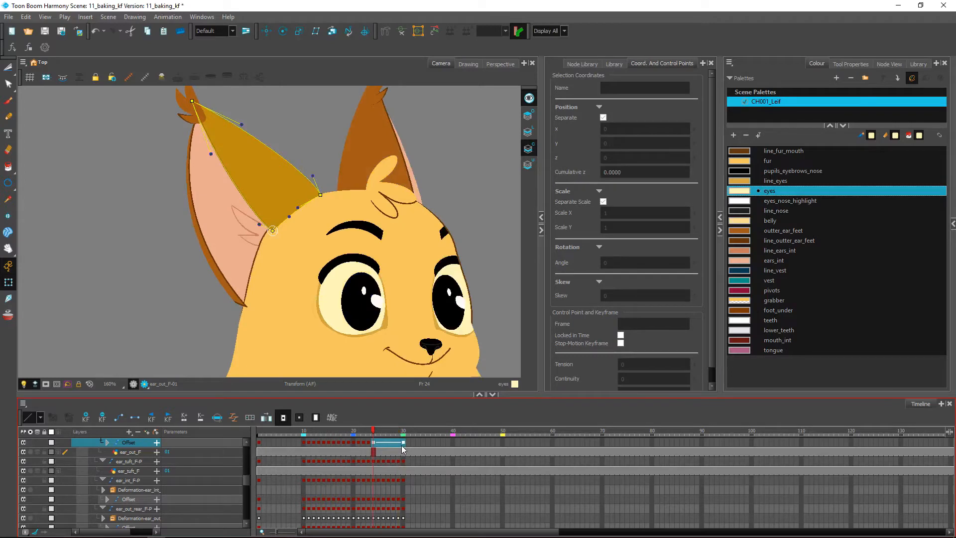
click(252, 418)
click(490, 305)
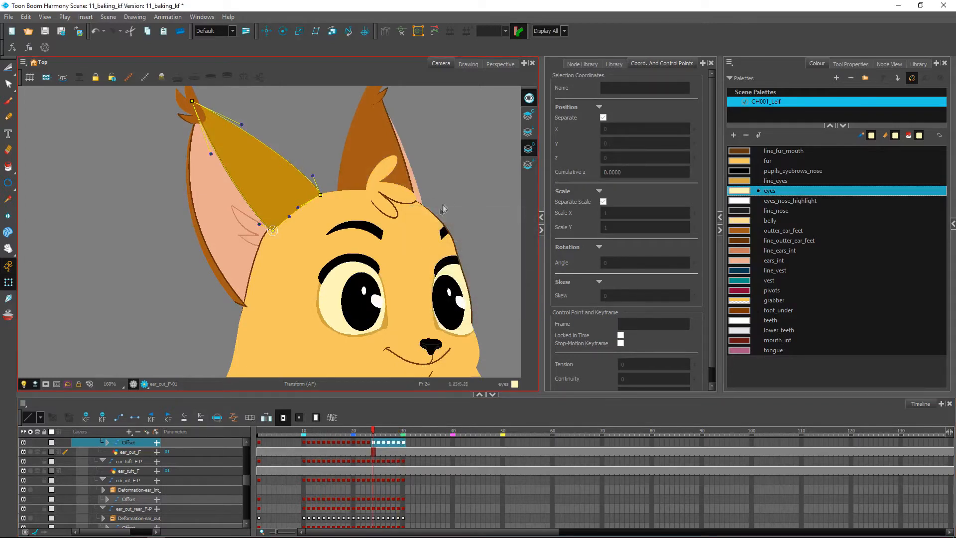
click(431, 228)
At frame 24, move the ear_int_F deformer point nearest the head up and left toward the outer ear's base
click(367, 432)
mouse_move(367, 432)
mouse_down()
mouse_move(357, 432)
mouse_move(378, 432)
mouse_up()
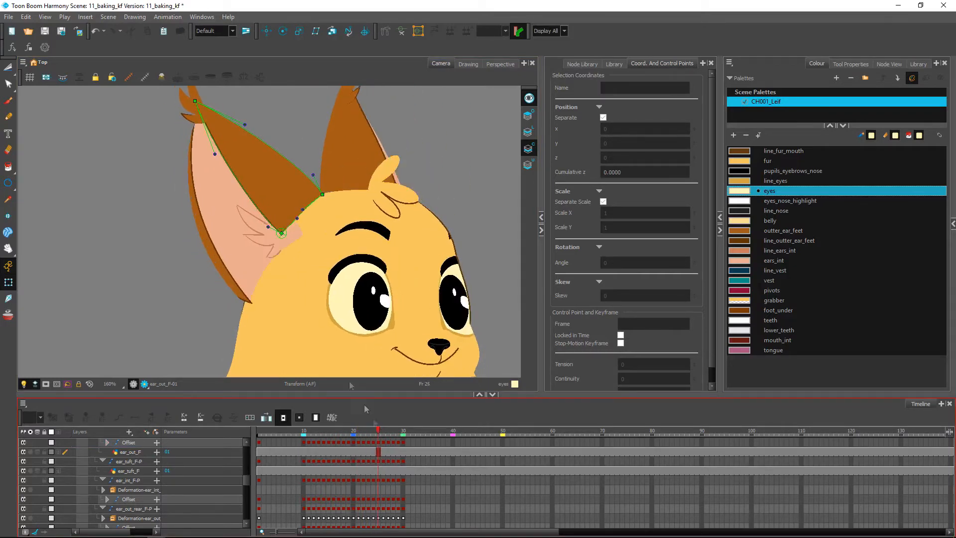
click(296, 239)
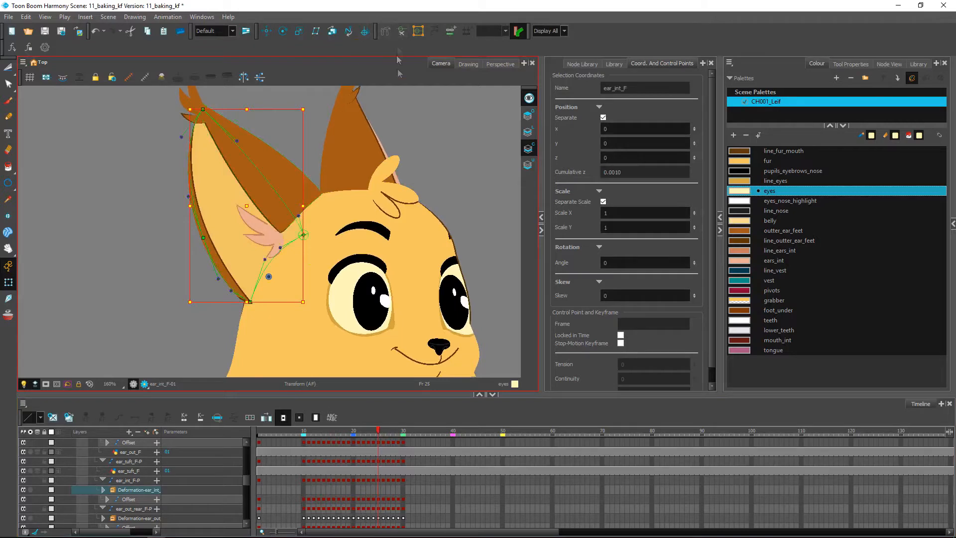
click(377, 433)
drag(376, 433, 374, 435)
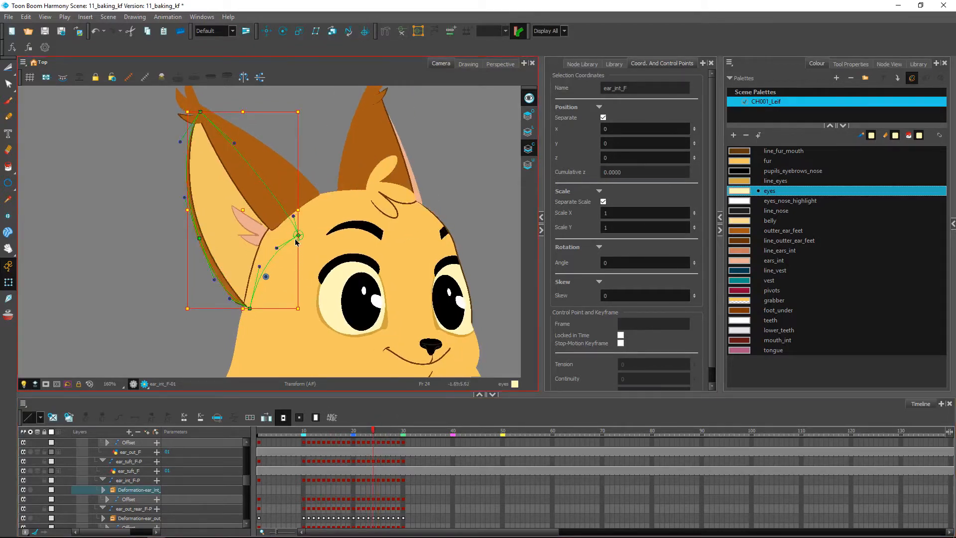
click(318, 144)
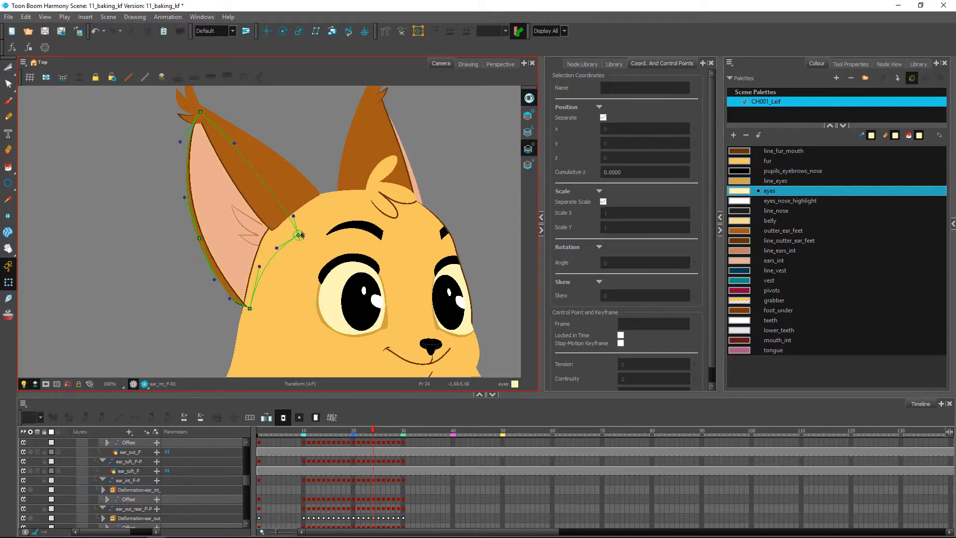
drag(299, 236, 289, 206)
Delete the ear_int_F deformation's Offset keyframes at frames 25 to 29 and interpolate the gap to frame 30 as motion
click(375, 435)
click(379, 434)
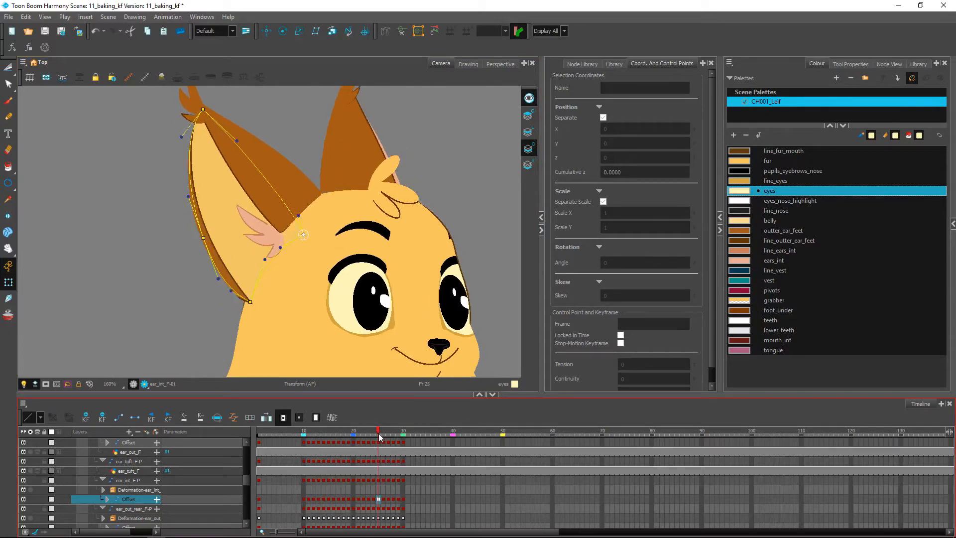
drag(380, 500, 399, 503)
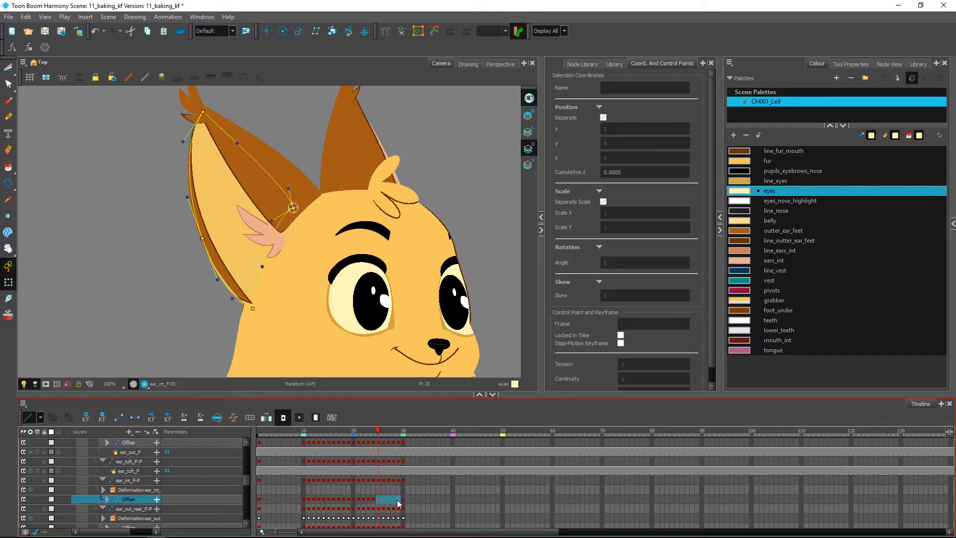
click(384, 500)
click(124, 419)
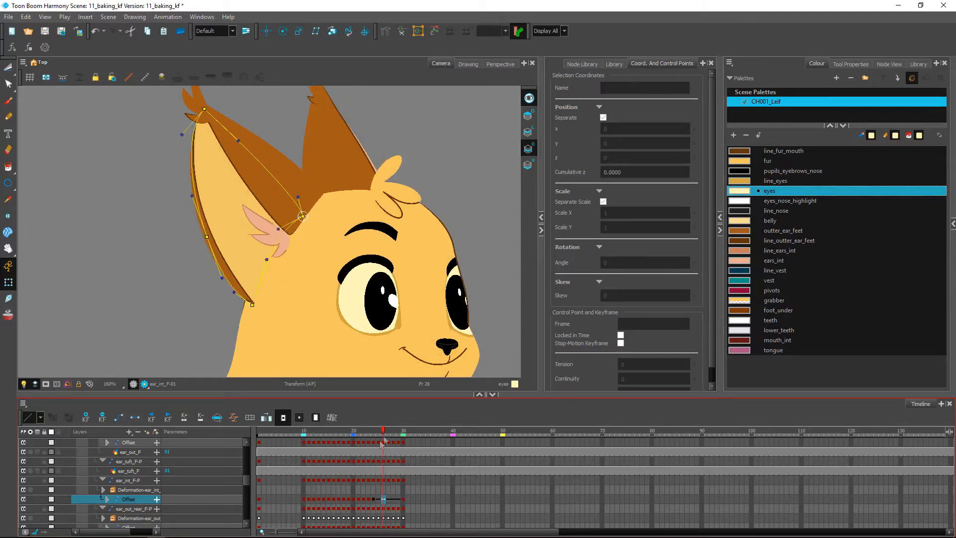
click(478, 341)
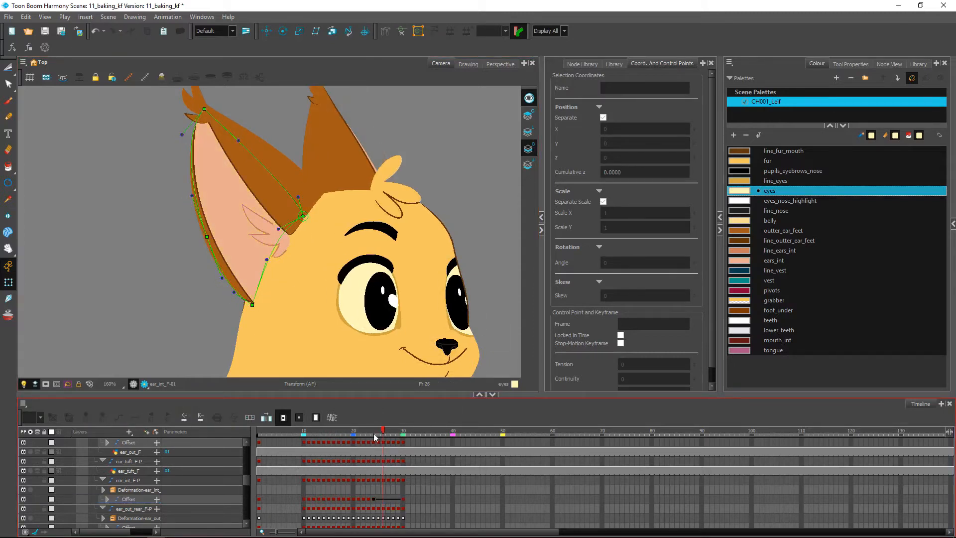
mouse_move(378, 438)
mouse_down()
mouse_move(408, 441)
mouse_move(380, 438)
mouse_move(388, 438)
mouse_up()
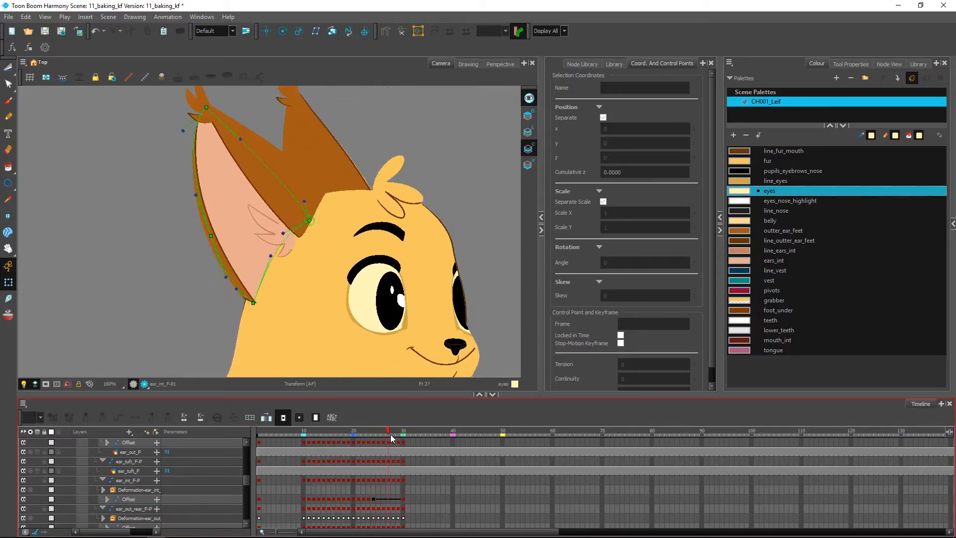
Create keyframes on every frame from 24 to 30 for the ear_int_F deformation's Offset and hide its deformation controls
drag(403, 499, 374, 499)
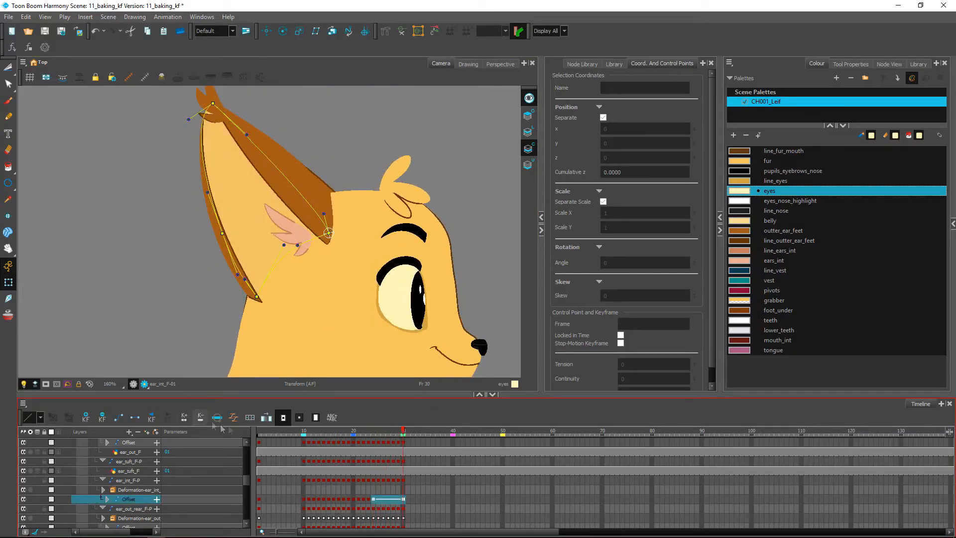
click(254, 419)
click(479, 311)
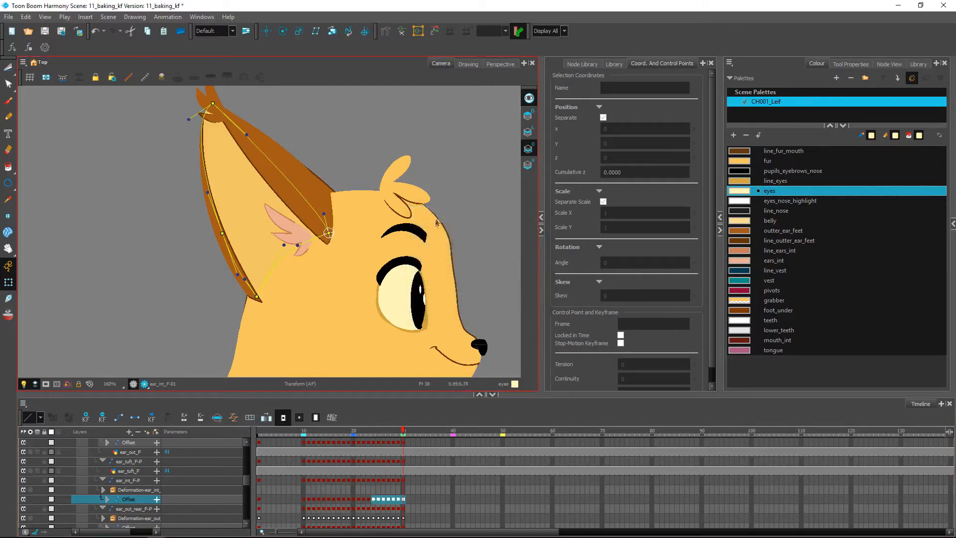
click(403, 33)
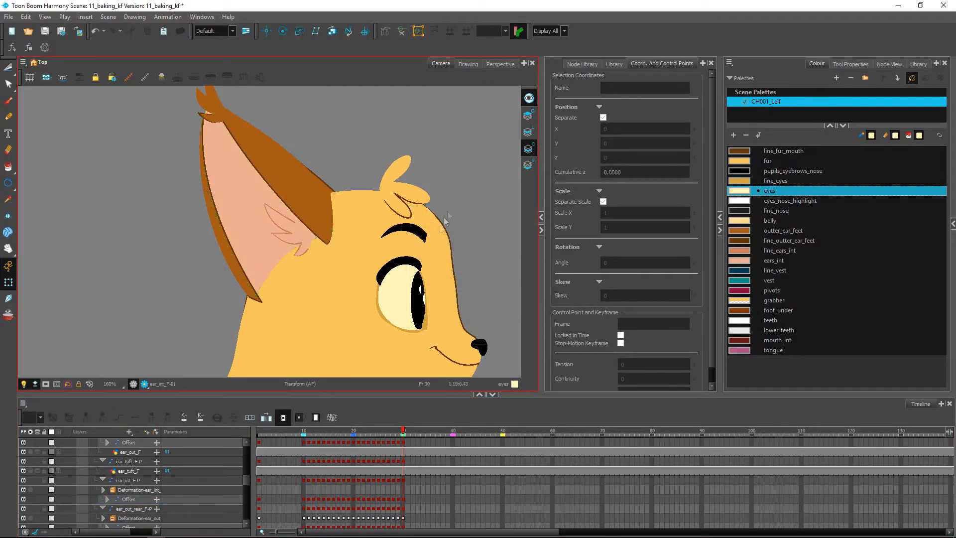
At frame 25, adjust ear_int_F's bottom deformer point and the outer edge's curve handle to tuck the fill inside the ear outline
drag(403, 432, 379, 434)
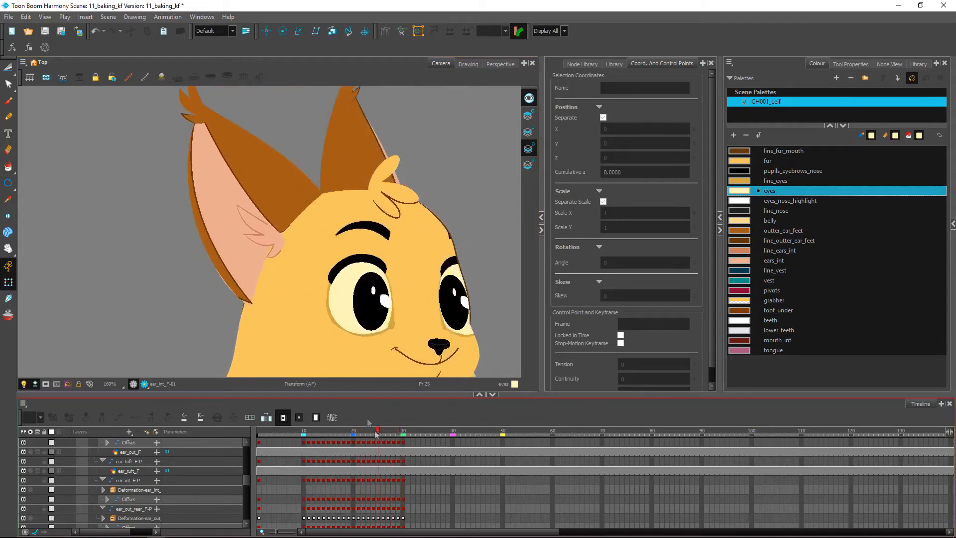
click(249, 289)
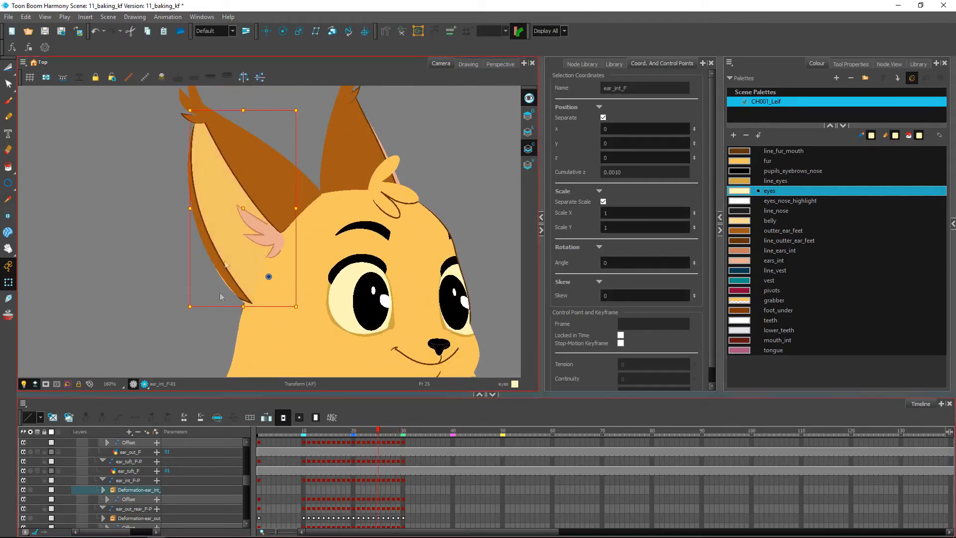
click(402, 32)
click(429, 120)
scroll(377, 262, up, 2)
drag(299, 302, 348, 234)
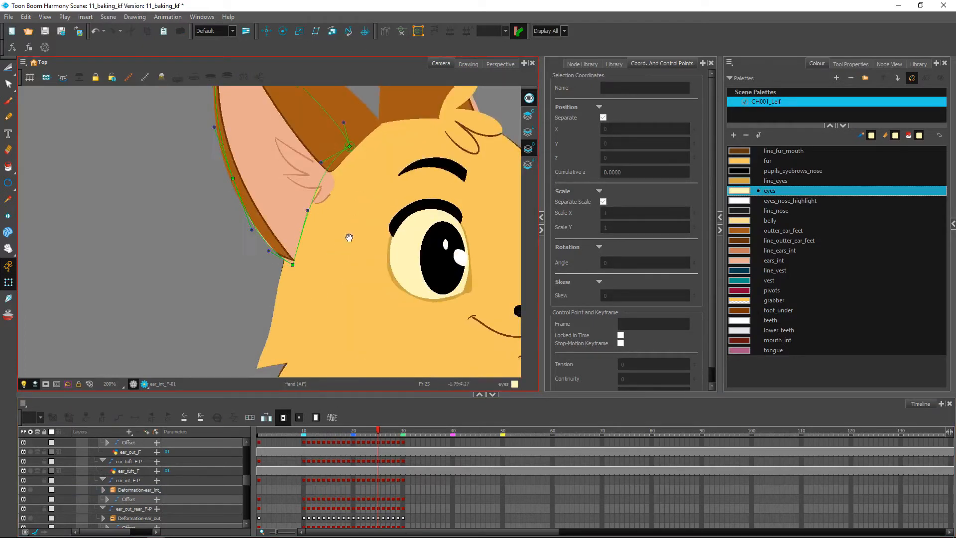
scroll(299, 274, up, 2)
click(307, 285)
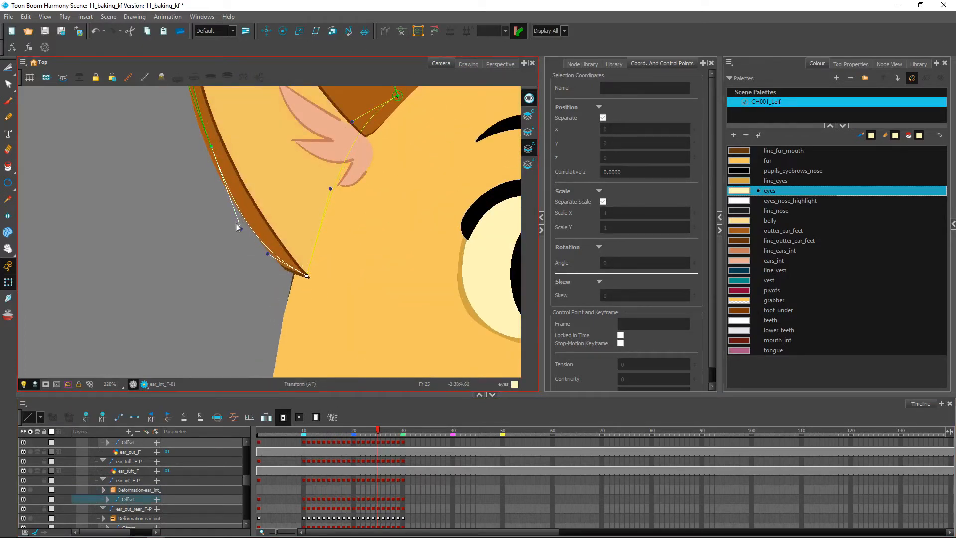
Hide the deformation controls and scrub through the turn from frame 21 to check the near ear's motion
drag(379, 431, 358, 438)
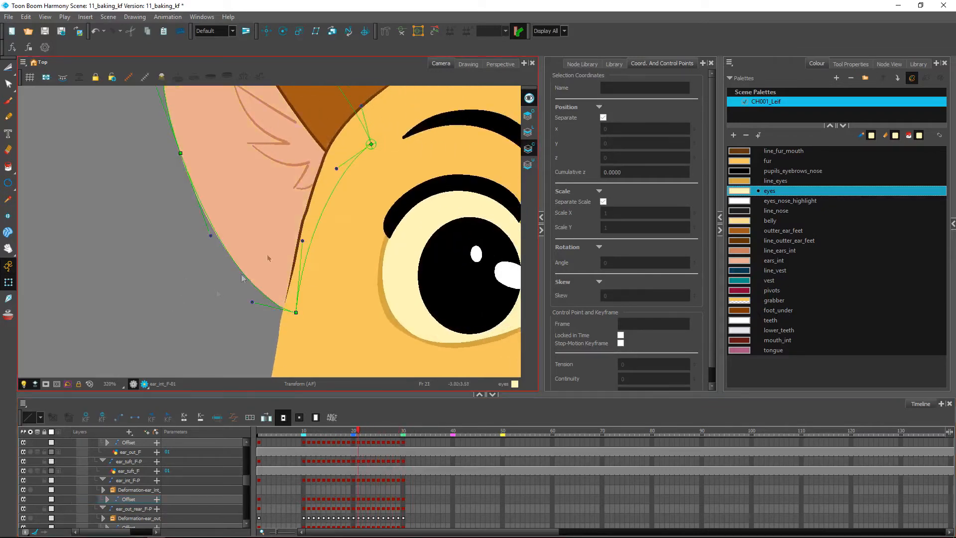
click(401, 31)
scroll(371, 211, down, 3)
scroll(371, 211, down, 3)
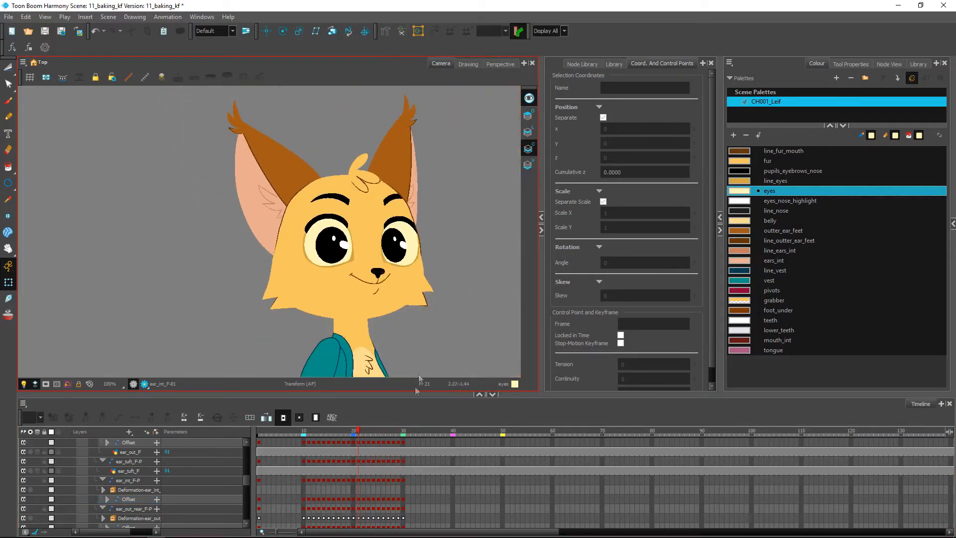
drag(358, 435, 399, 458)
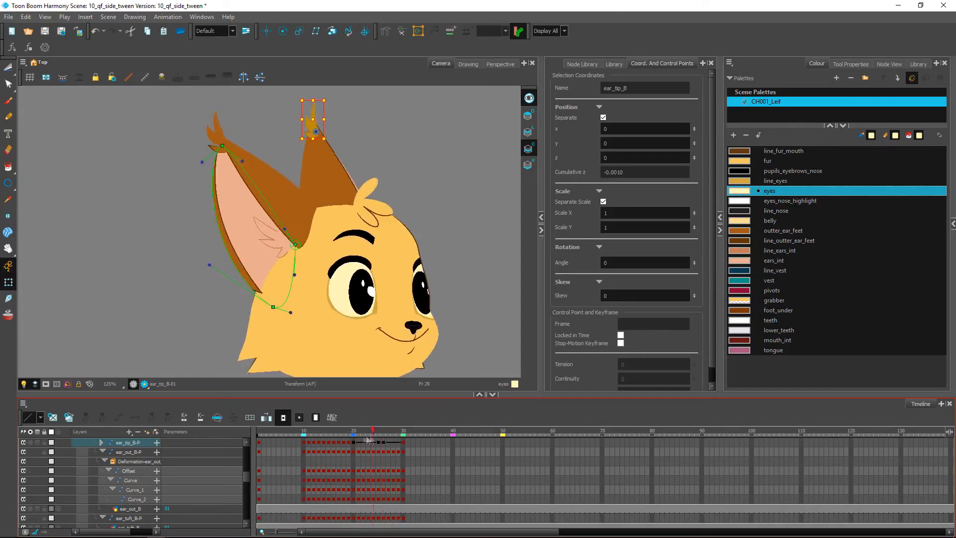
Create keyframes on every frame from 20 to 30 for the far ear tip's peg, ear_tip_B-P
click(353, 442)
drag(354, 442, 404, 444)
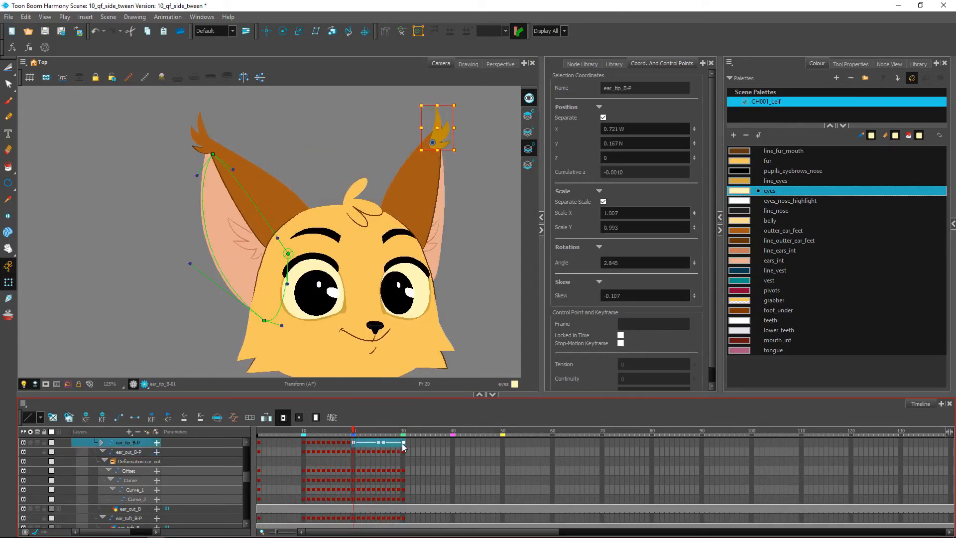
click(250, 418)
click(483, 307)
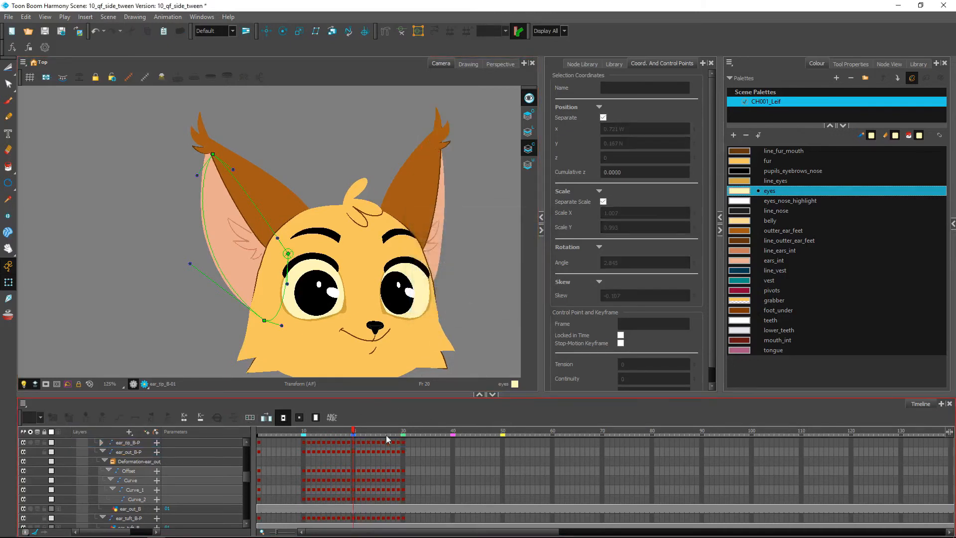
Inspect the far ear tip's poses at frames 20 to 22, then bring the whole character into view
click(354, 442)
click(358, 443)
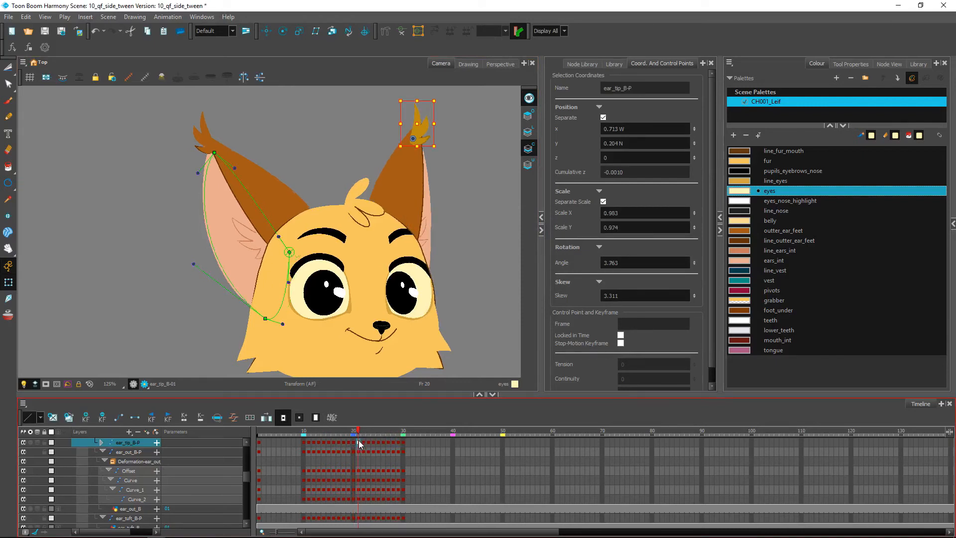
click(364, 443)
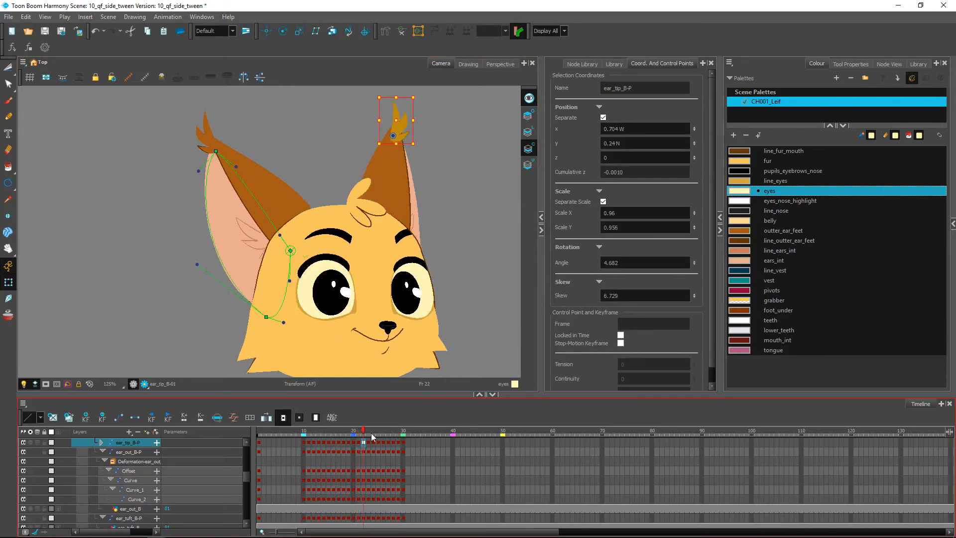
click(477, 240)
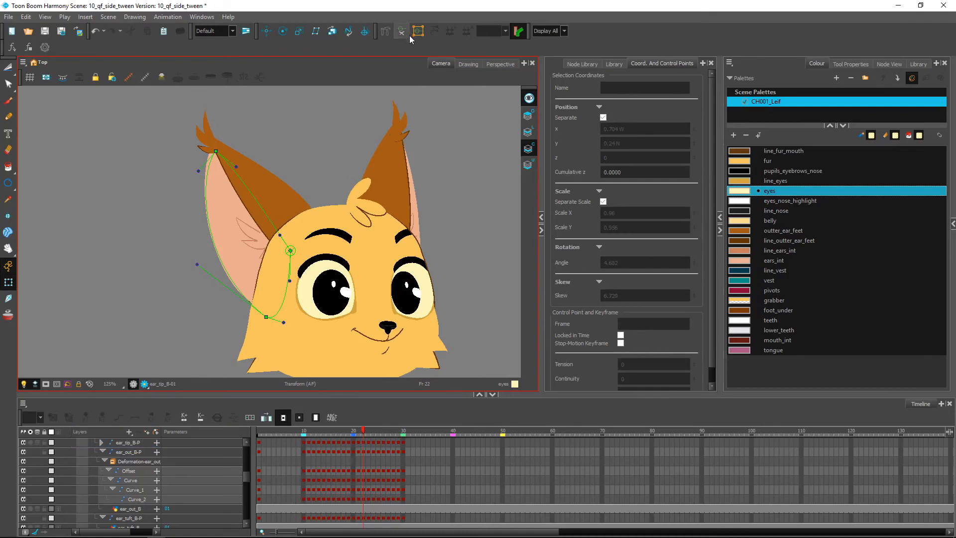
scroll(443, 244, down, 2)
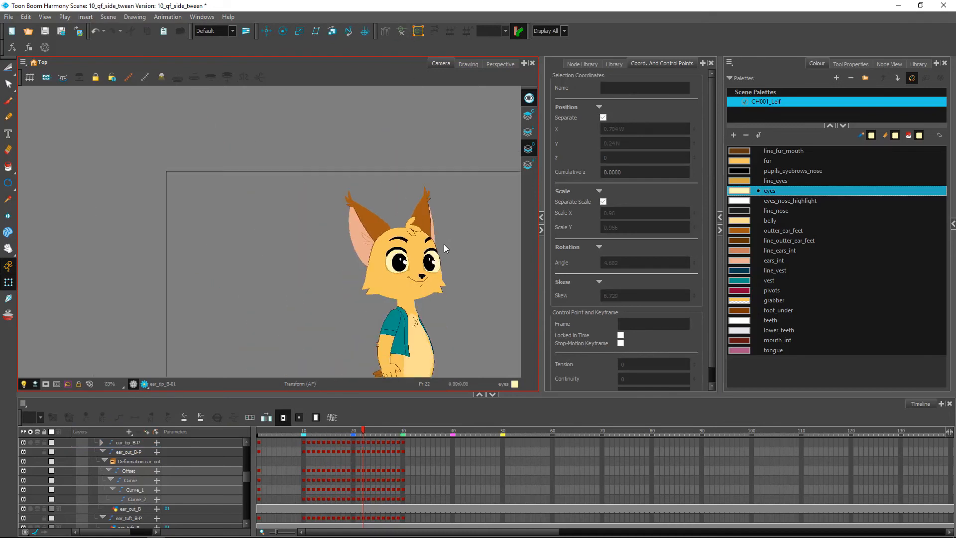
key(space)
drag(432, 317, 311, 240)
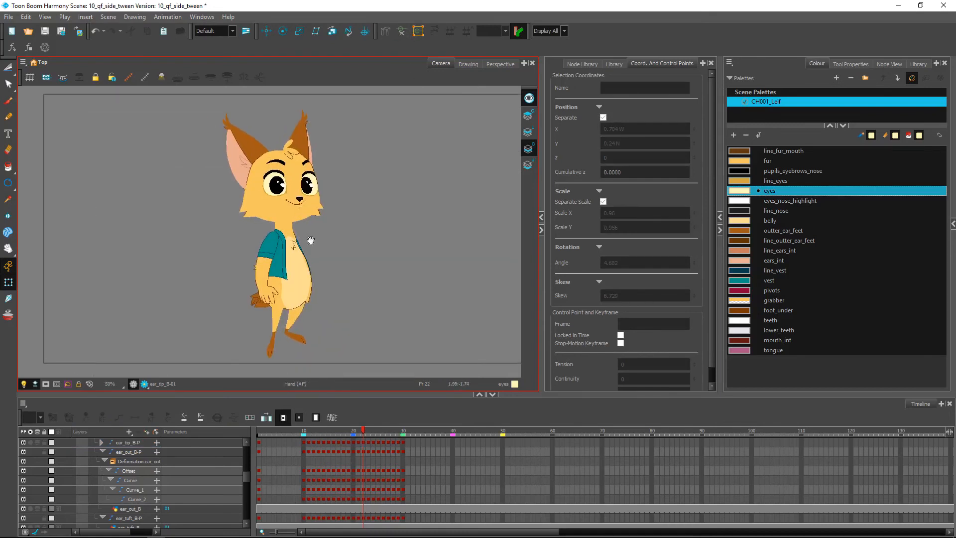